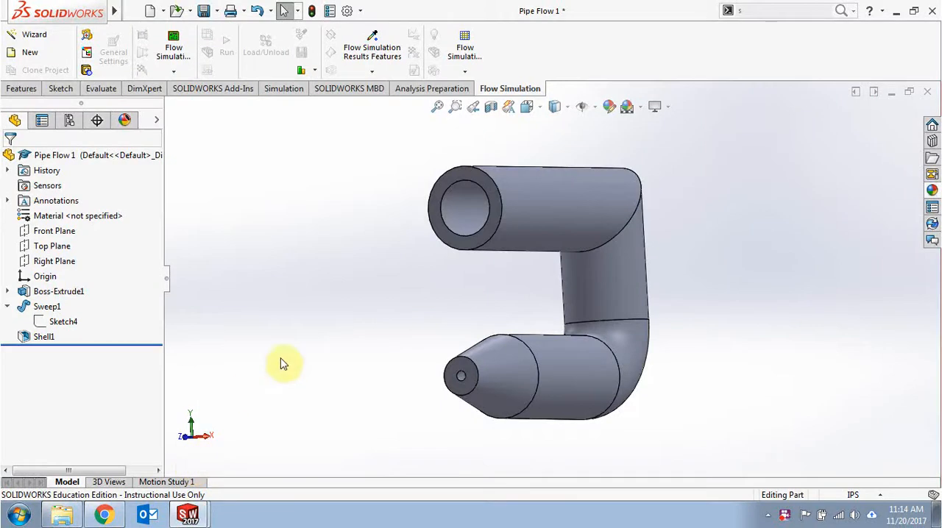
middle_drag(373, 316, 320, 331)
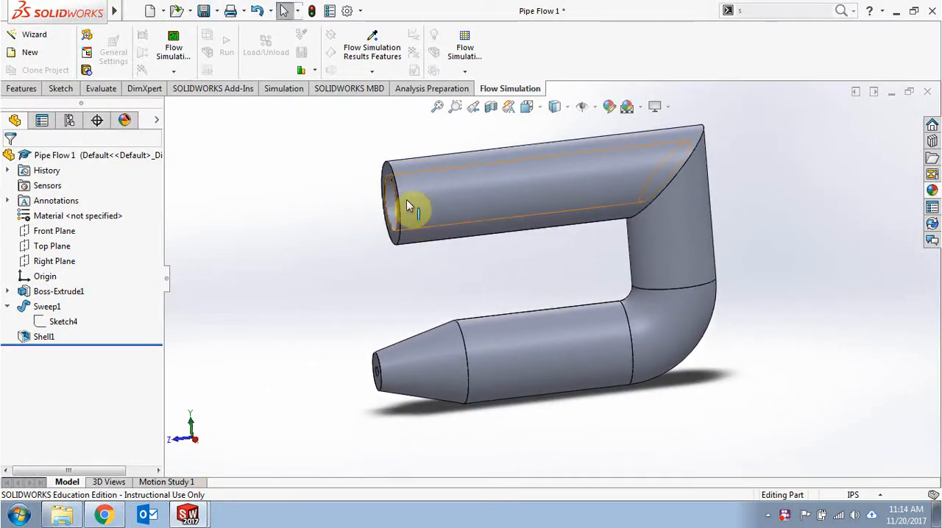
middle_drag(332, 357, 406, 383)
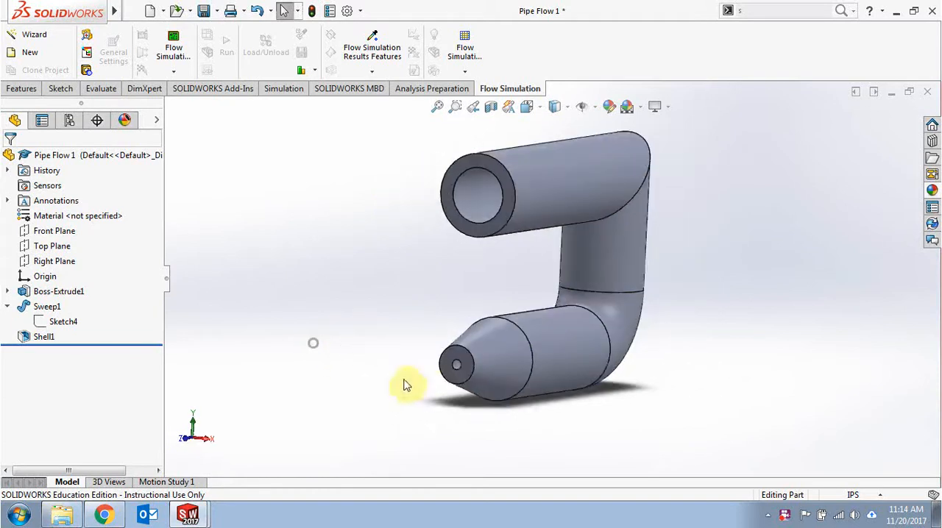
middle_drag(379, 311, 349, 312)
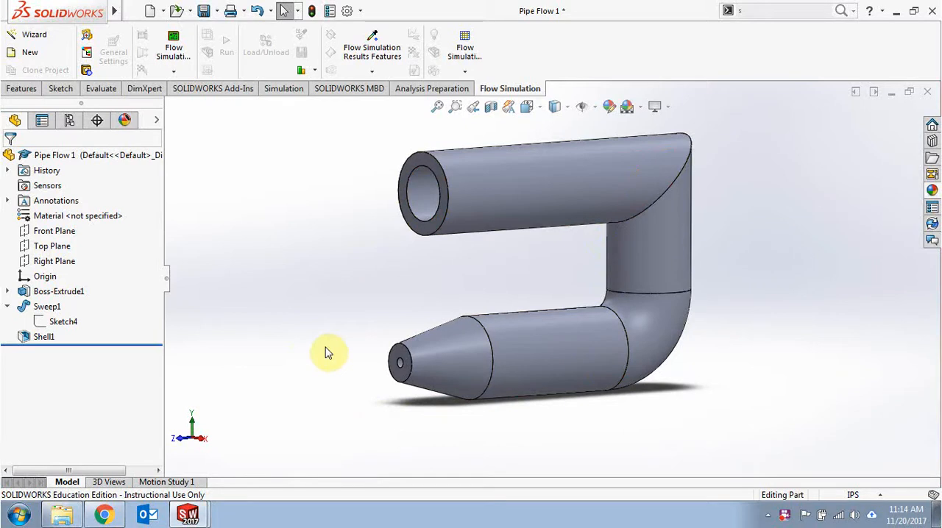
middle_drag(321, 292, 309, 307)
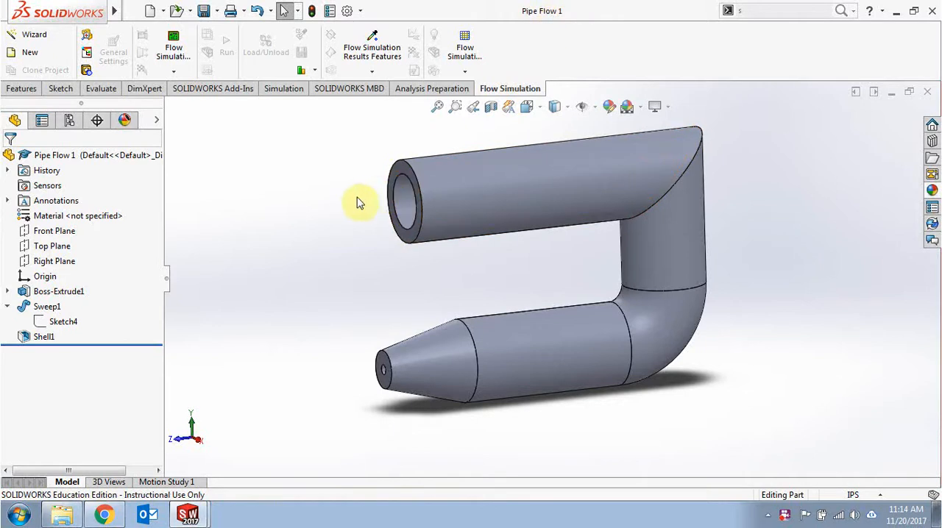
middle_drag(272, 243, 293, 254)
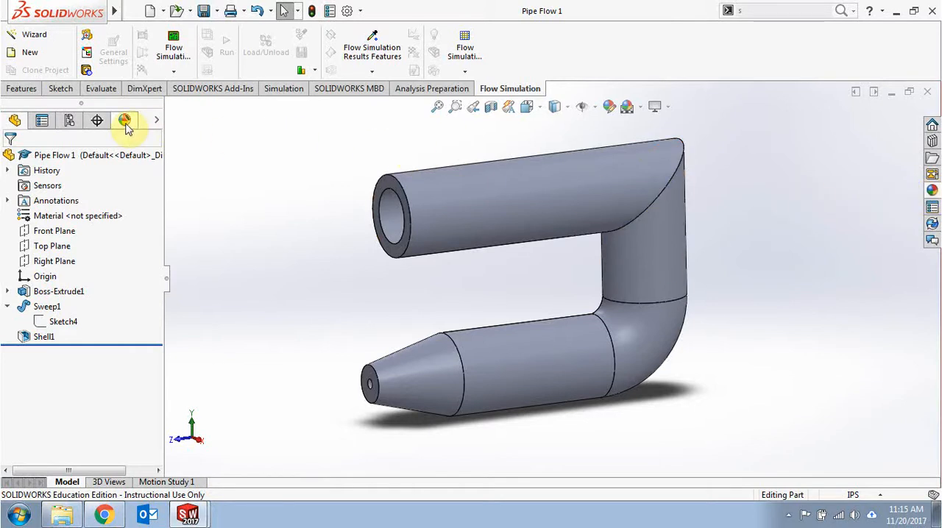
Step: Apply the clear glass appearance from the Glass category to the whole pipe part
click(933, 191)
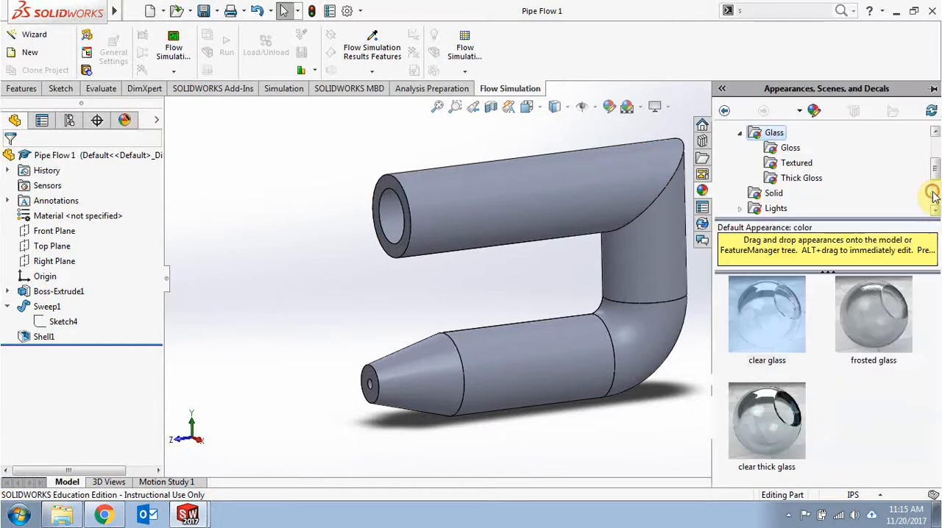
click(740, 133)
scroll(750, 147, up, 2)
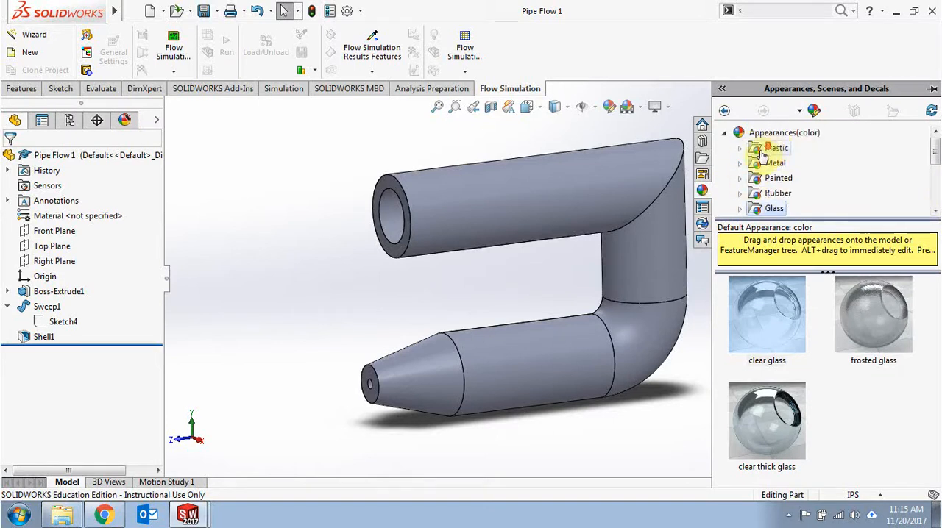
scroll(747, 162, down, 1)
click(740, 164)
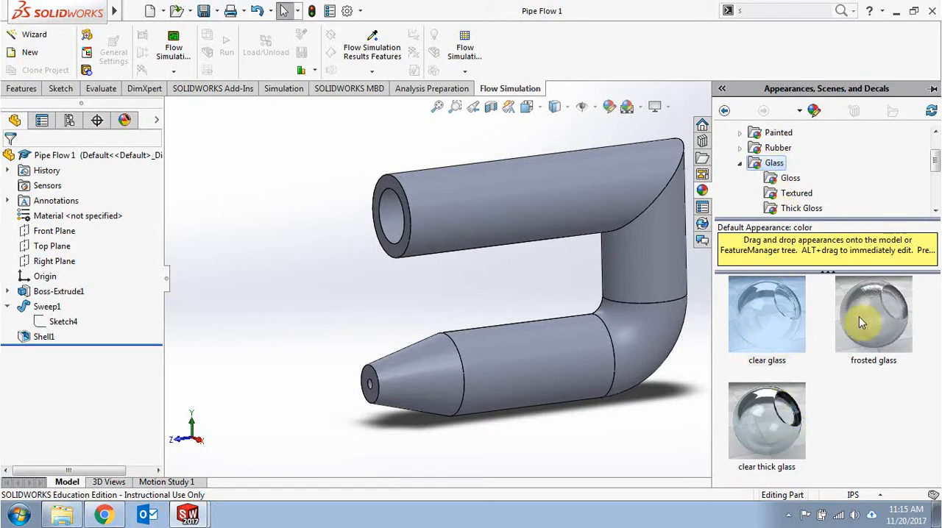
drag(786, 318, 652, 279)
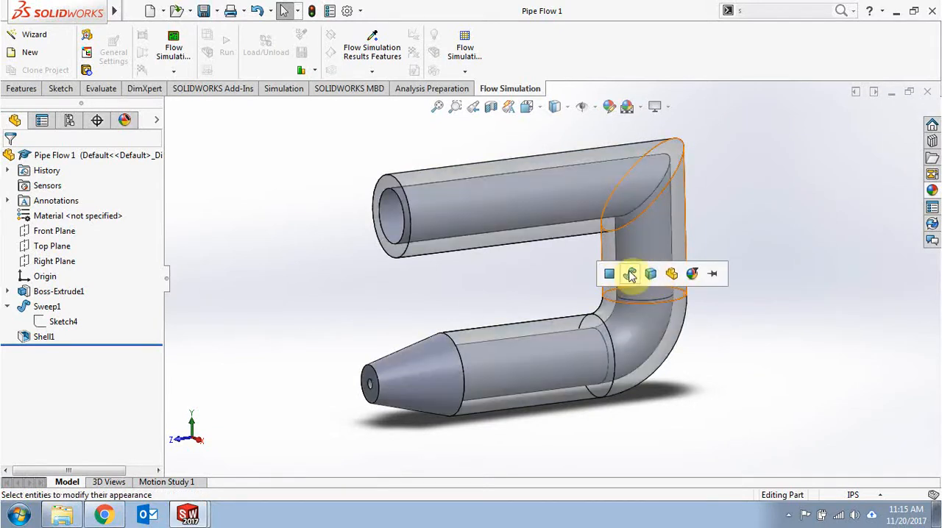
click(668, 278)
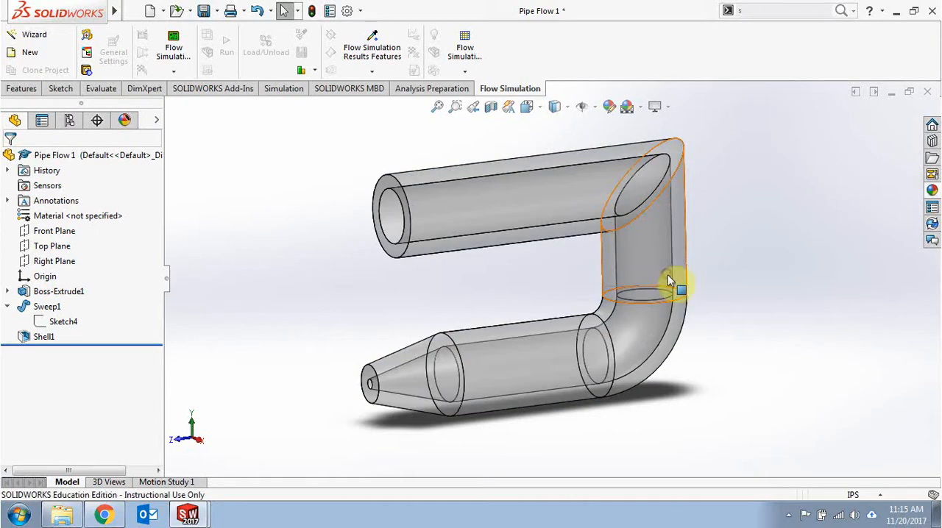
middle_drag(622, 263, 511, 211)
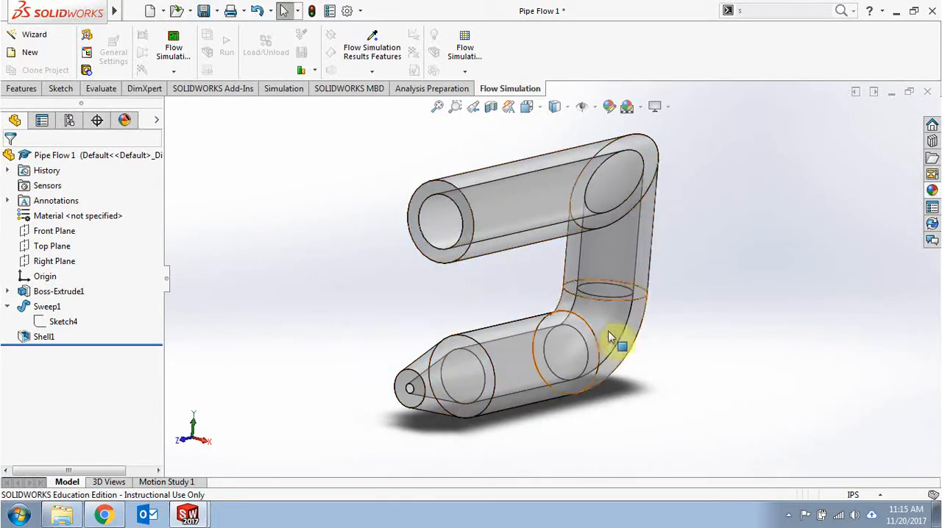
middle_drag(360, 295, 329, 274)
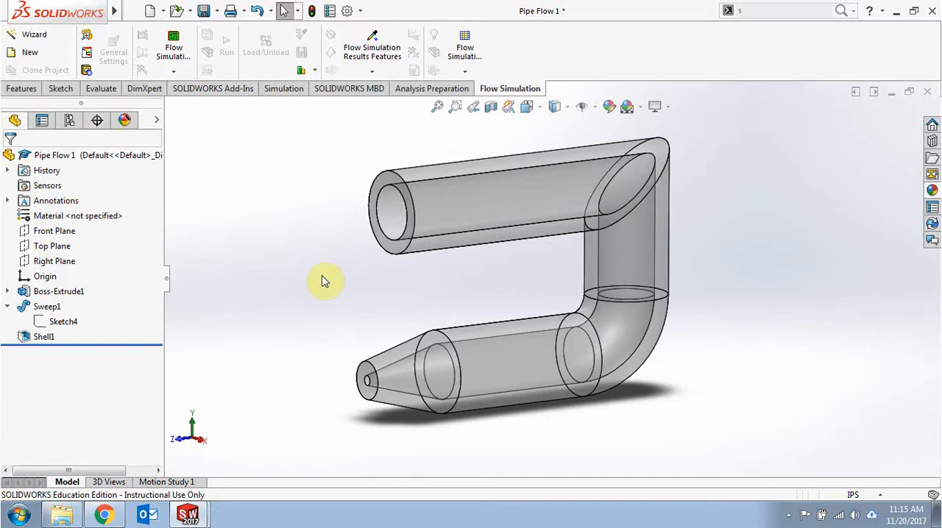
Step: Unload the SOLIDWORKS Flow Simulation add-in, load it again and return to the flow simulation commands
click(284, 94)
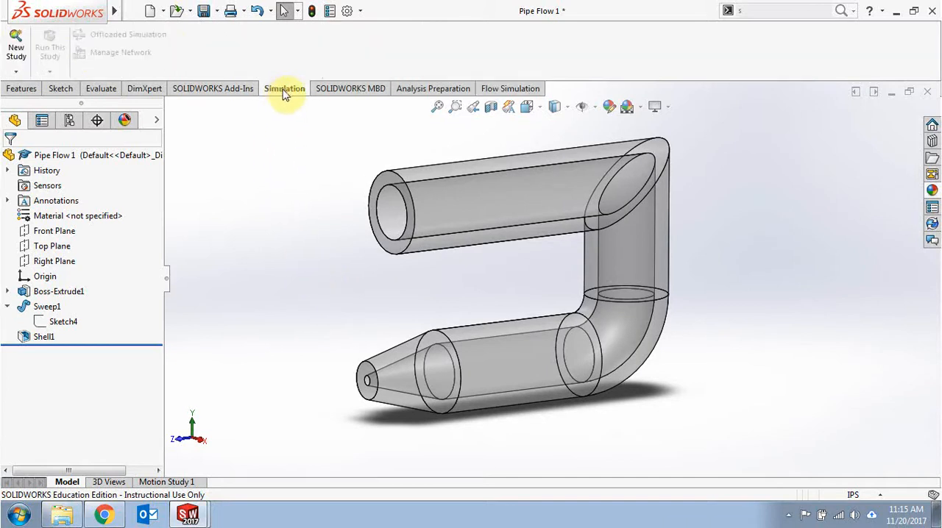
click(205, 95)
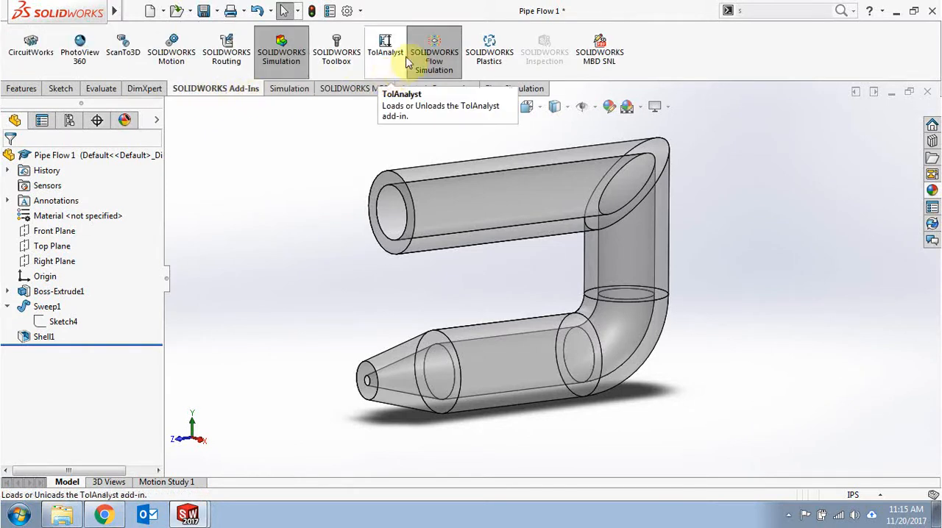
click(445, 54)
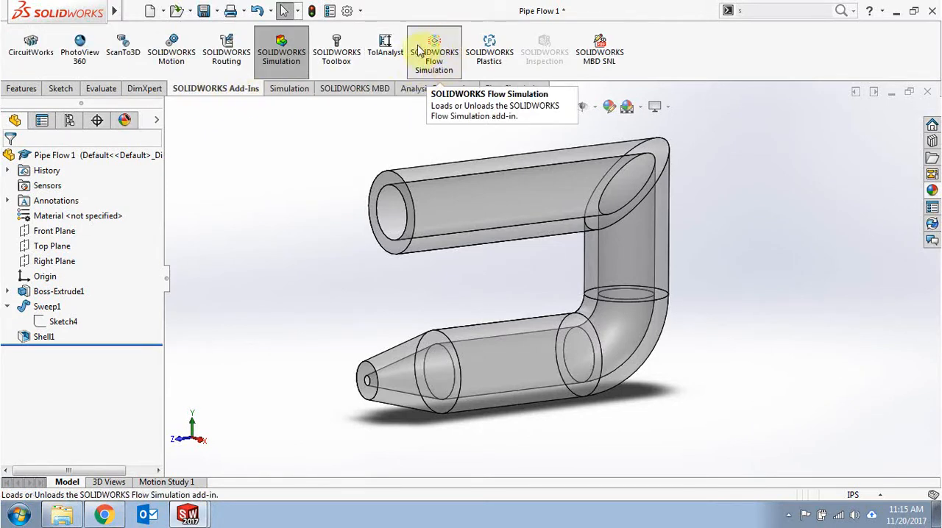
click(444, 54)
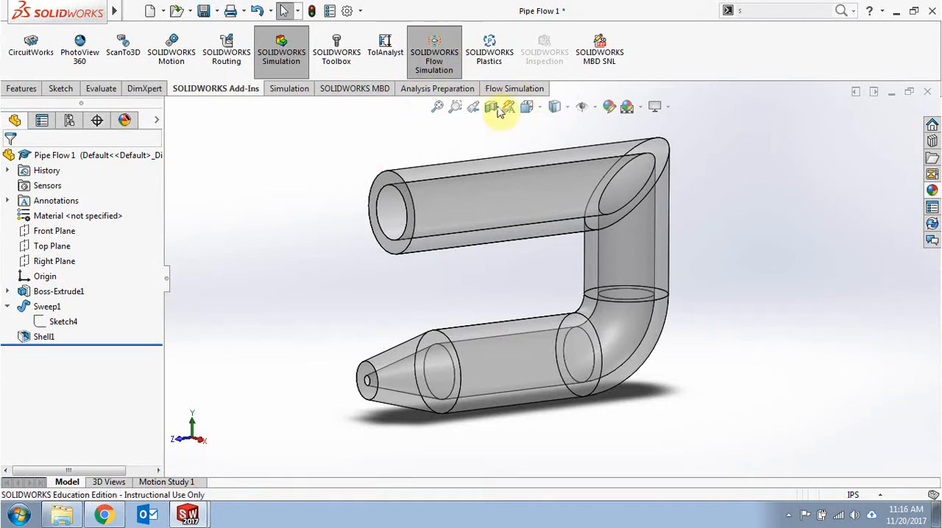
click(513, 89)
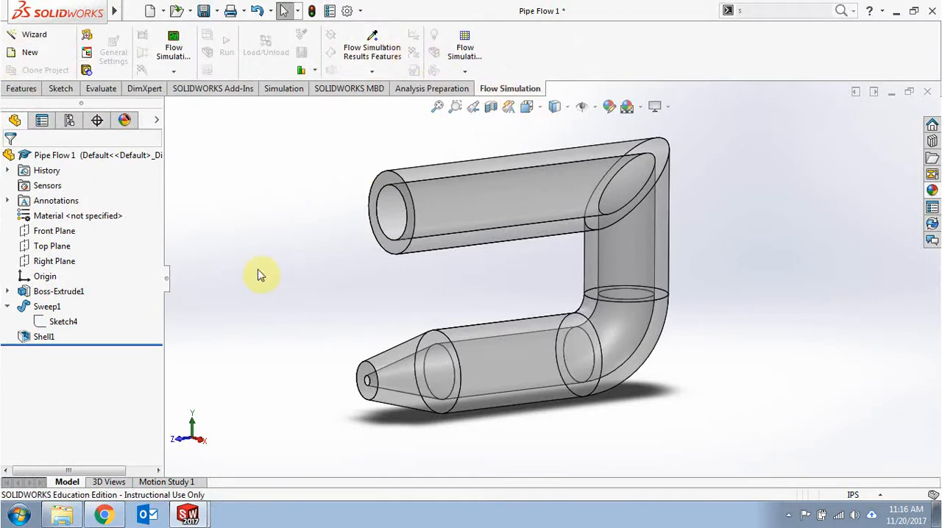
Step: Create lids that close the openings on the large pipe end face and the small nozzle end face
mouse_move(246, 279)
middle_down()
mouse_move(269, 289)
mouse_move(267, 270)
mouse_move(256, 289)
middle_up()
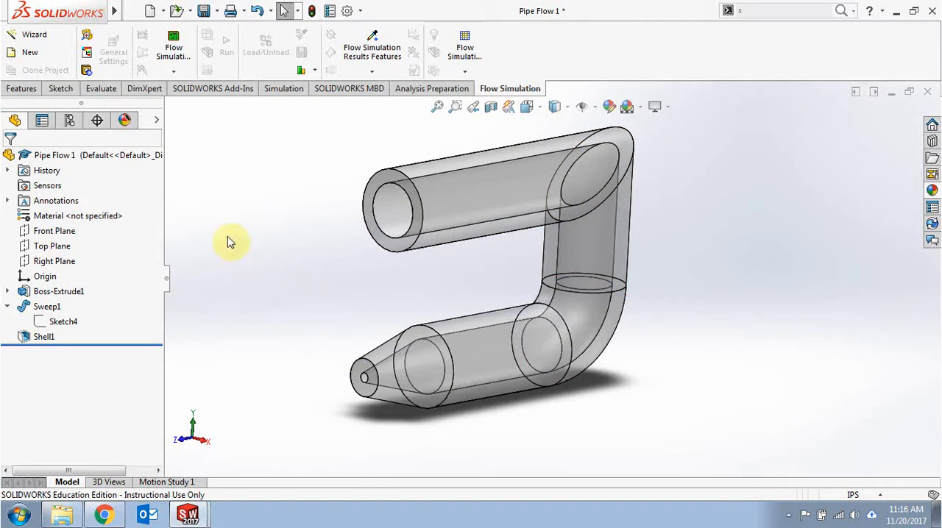
click(86, 71)
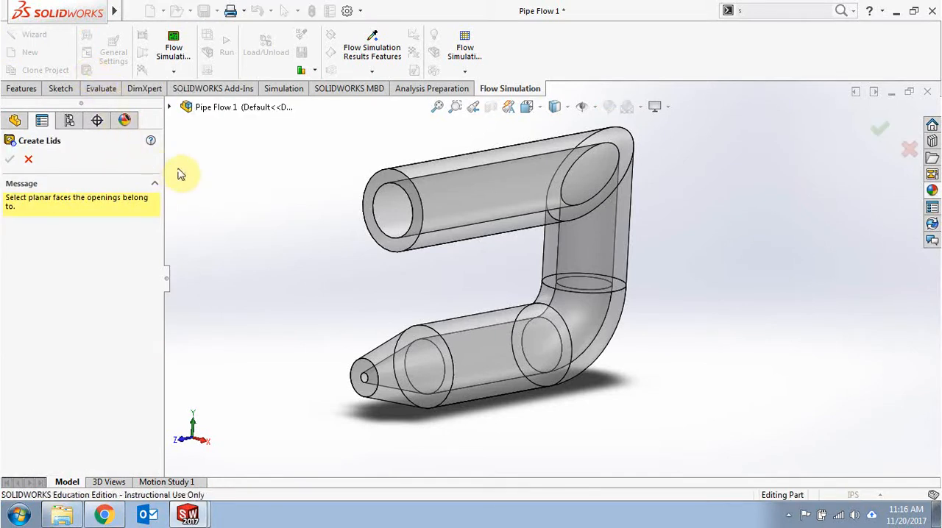
scroll(375, 190, down, 3)
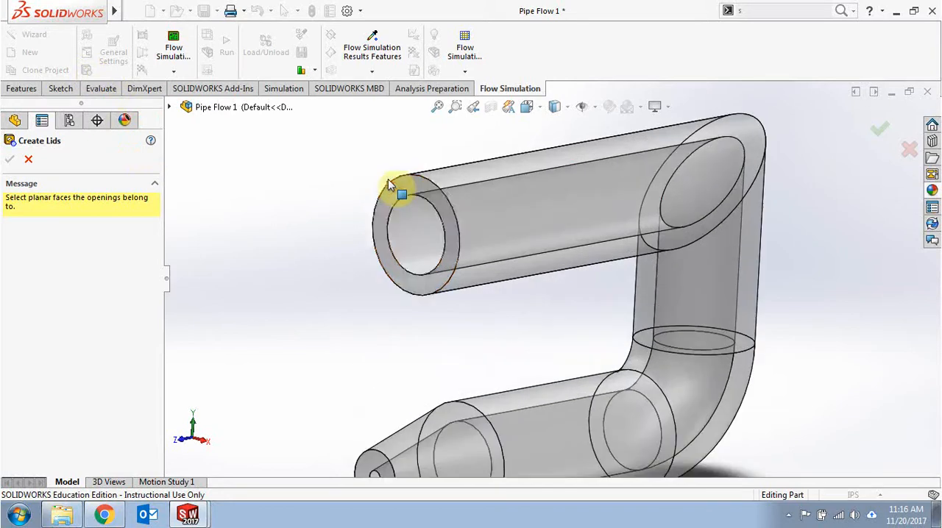
click(430, 198)
mouse_move(288, 248)
middle_down()
mouse_move(248, 242)
mouse_move(290, 241)
mouse_move(290, 231)
middle_up()
scroll(343, 307, down, 2)
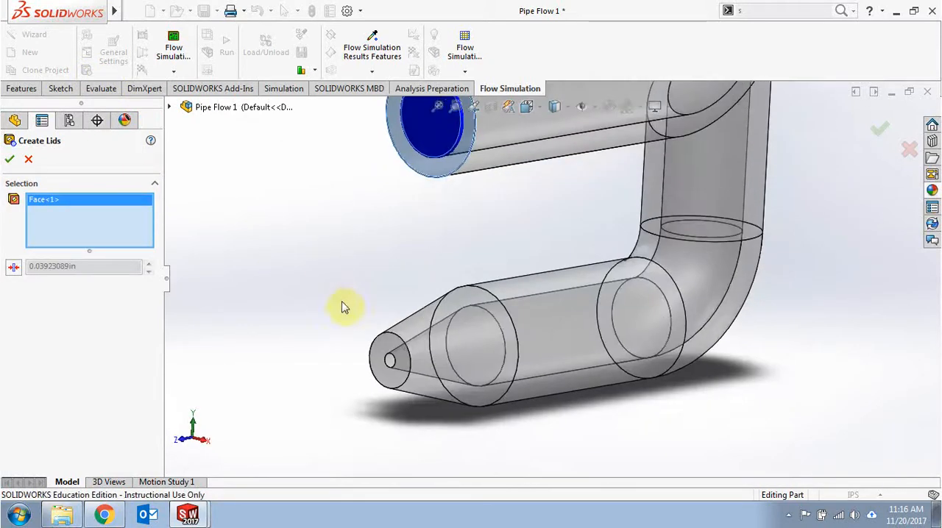
click(385, 355)
mouse_move(297, 319)
middle_down()
mouse_move(311, 305)
mouse_move(302, 310)
middle_up()
click(9, 159)
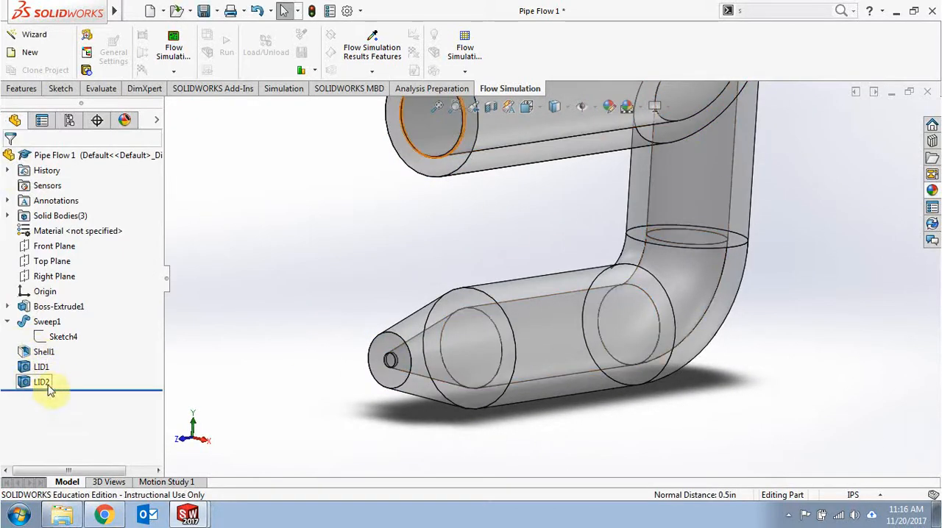
Step: Start a flow project with the Wizard, keeping the current configuration, SI (m-kg-s) units and internal analysis that excludes cavities without flow conditions
ctrl+middle_drag(272, 274, 252, 303)
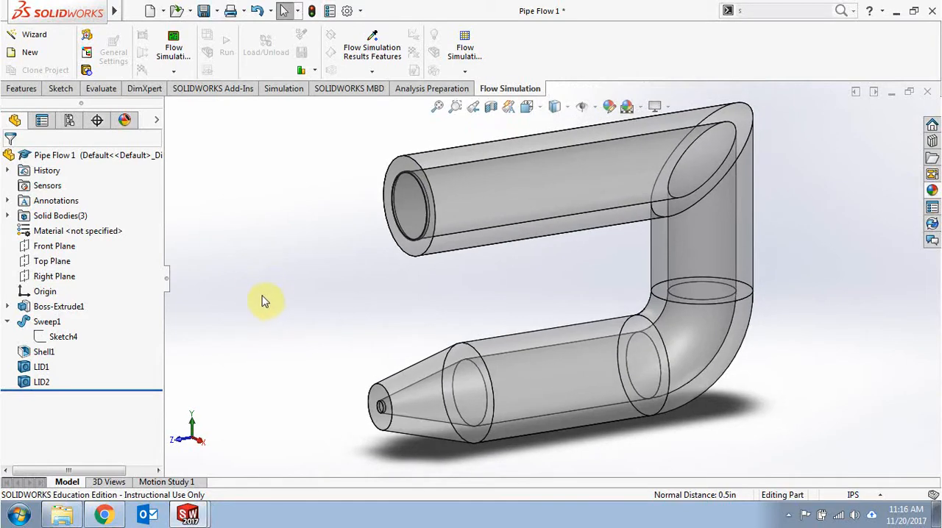
click(29, 34)
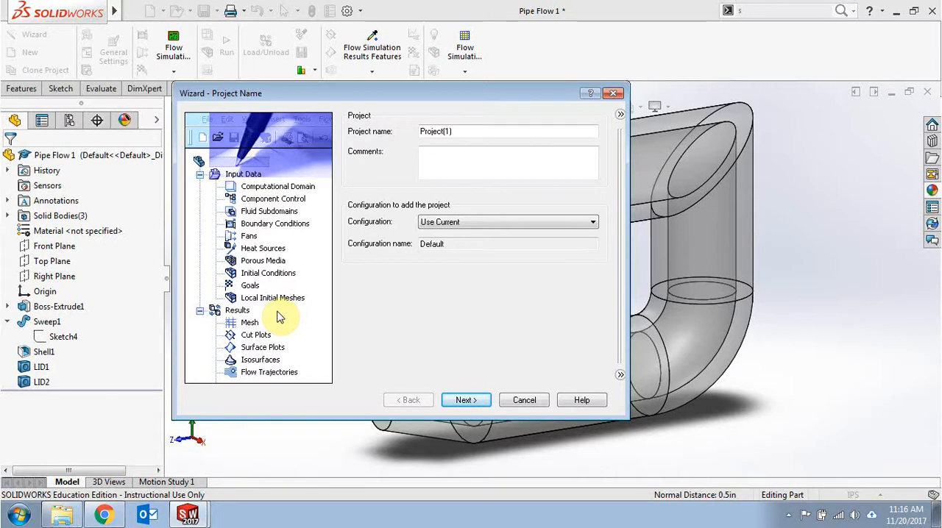
click(466, 400)
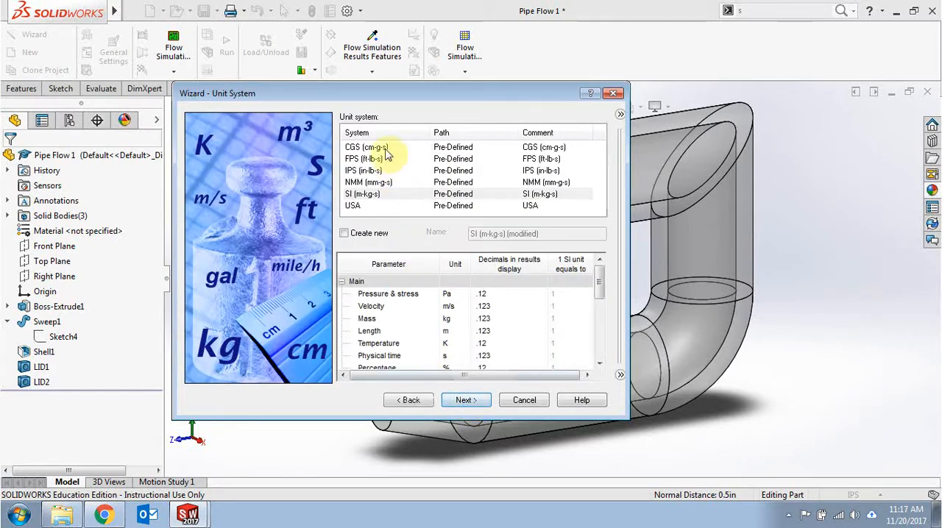
click(464, 401)
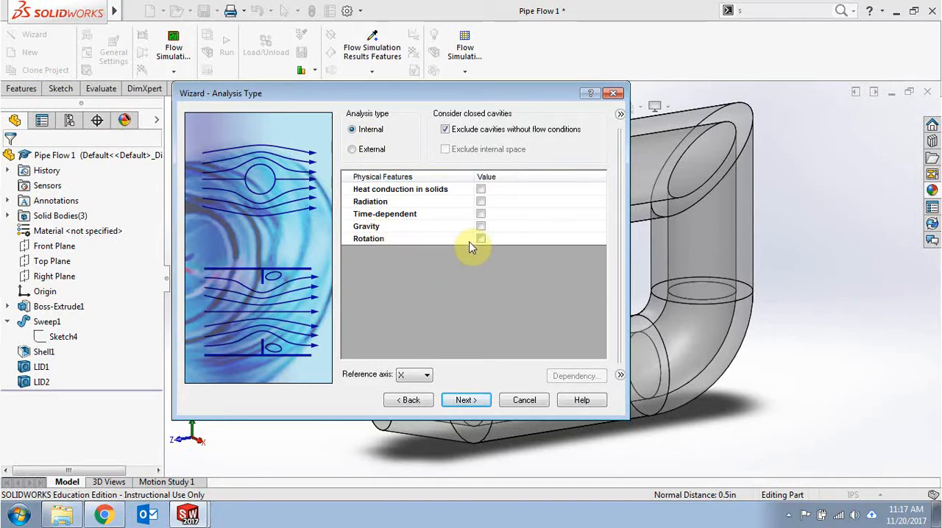
click(467, 402)
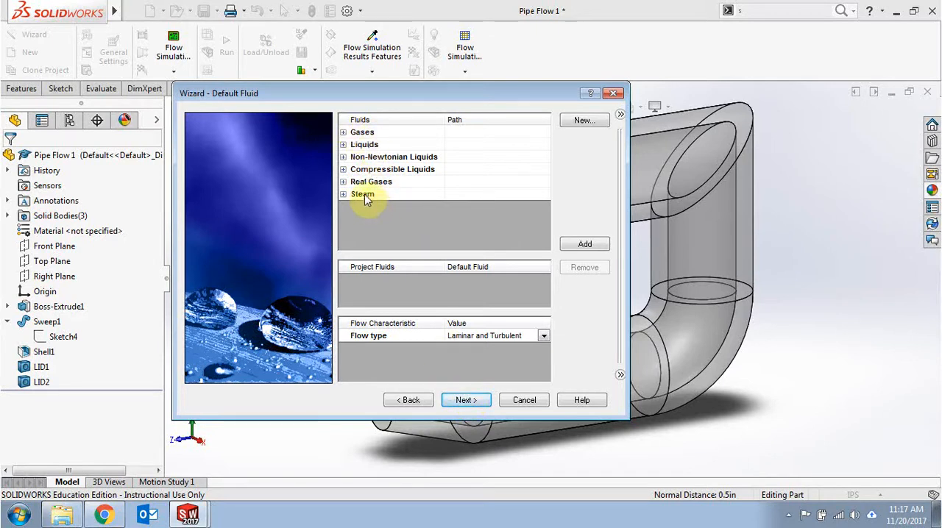
Step: Add predefined liquid Water as the project fluid and finish the Wizard with the default wall and initial conditions
click(343, 145)
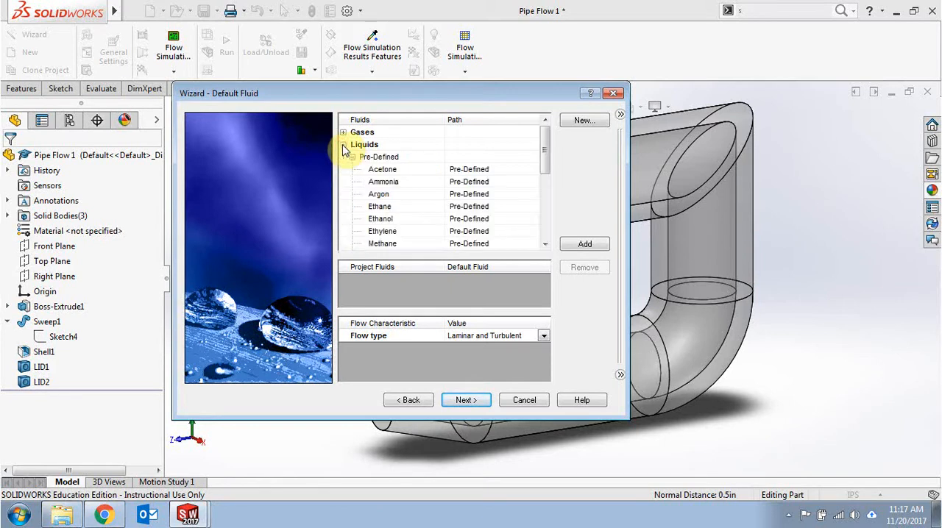
scroll(399, 182, down, 3)
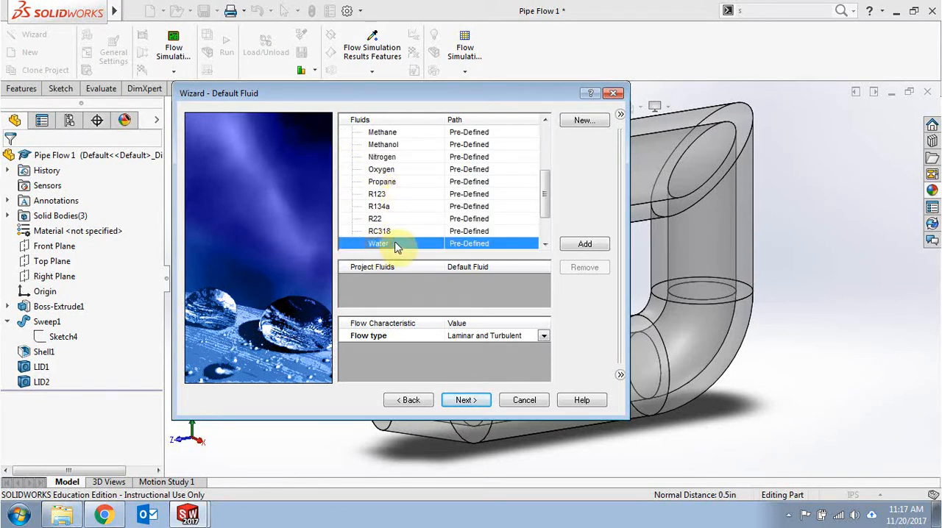
click(580, 245)
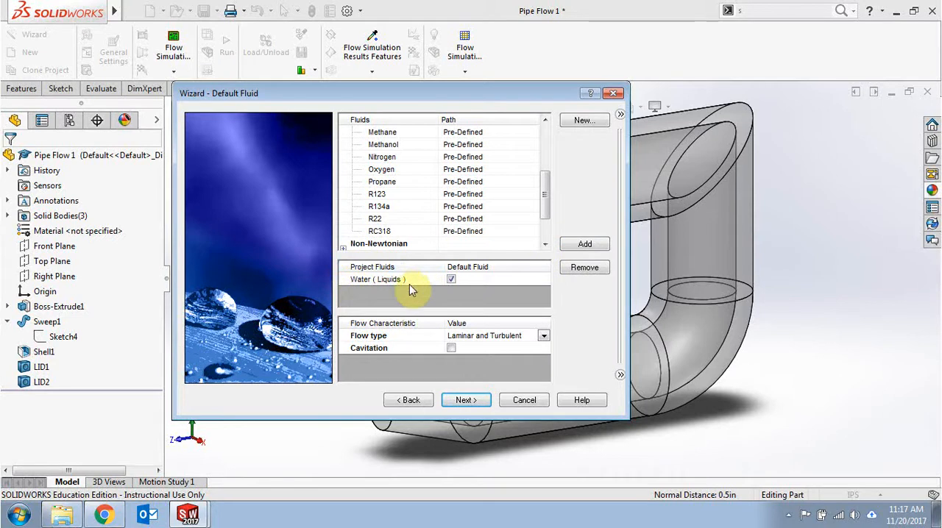
click(465, 401)
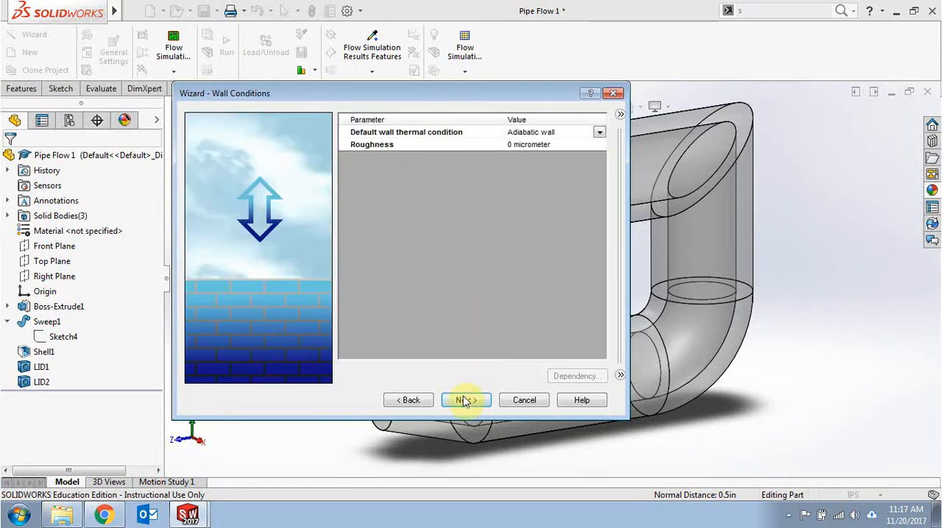
click(464, 401)
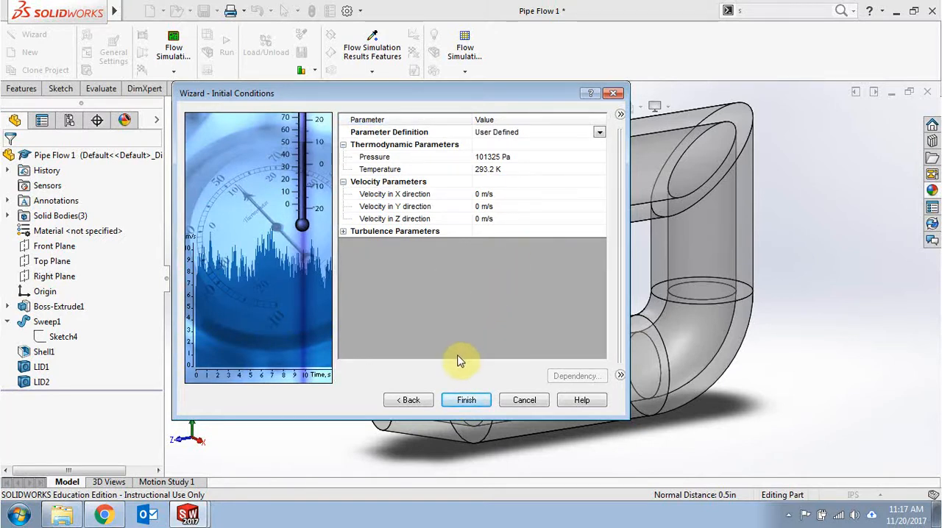
click(467, 400)
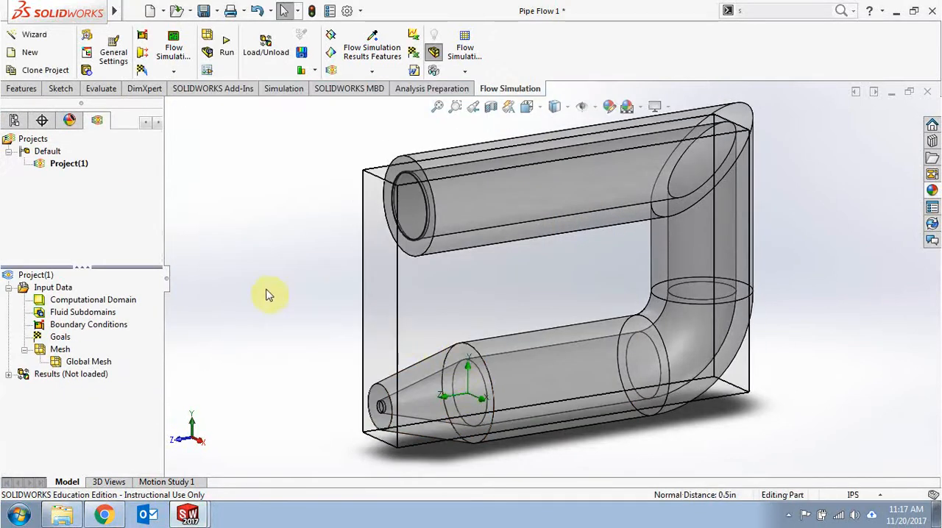
middle_drag(268, 294, 263, 269)
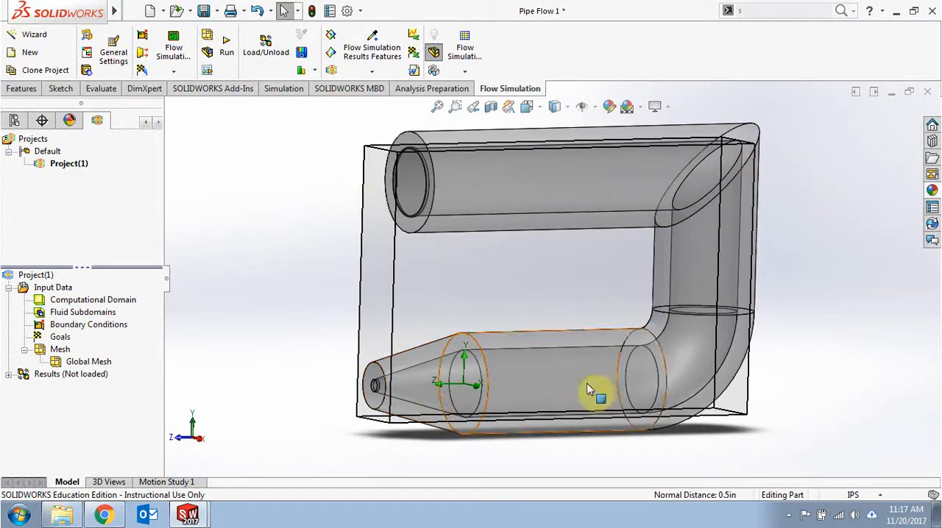
mouse_move(274, 265)
middle_down()
mouse_move(284, 267)
mouse_move(270, 273)
middle_up()
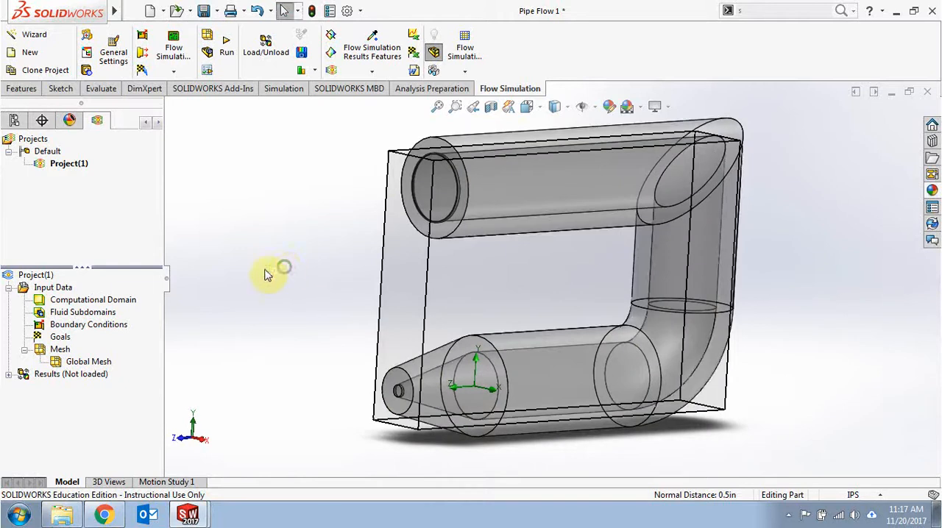
Step: Hide the computational domain box around the pipe
right_click(83, 301)
click(115, 322)
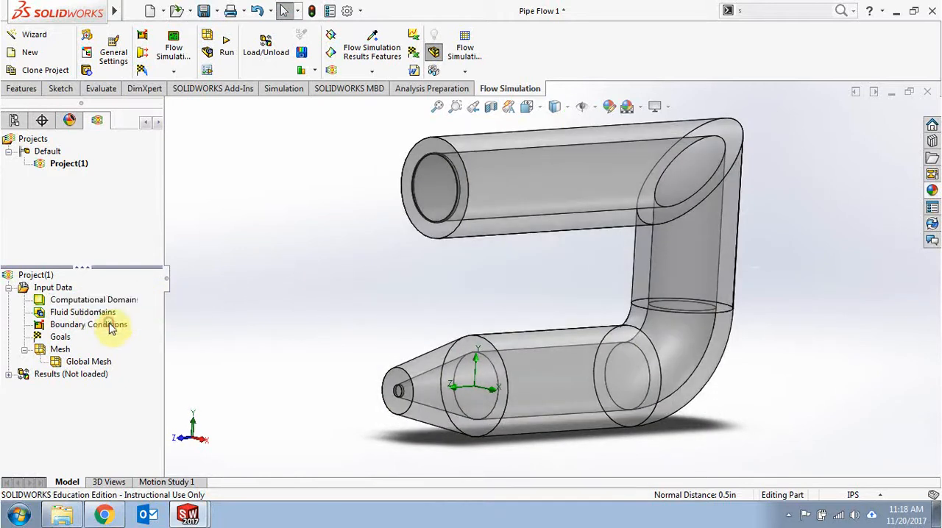
middle_drag(322, 290, 319, 292)
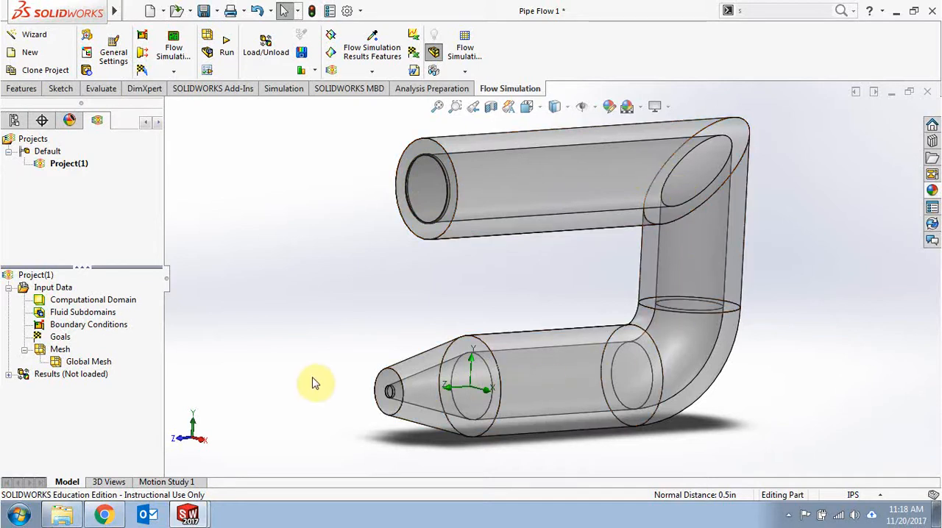
Step: Insert a boundary condition and select the inner face of the lid on the large pipe opening
right_click(93, 328)
click(121, 335)
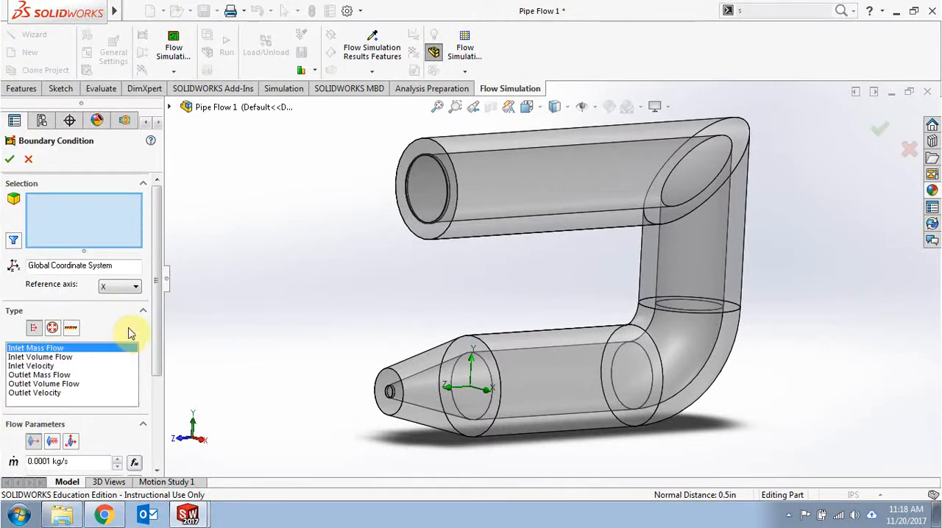
middle_drag(282, 265, 248, 281)
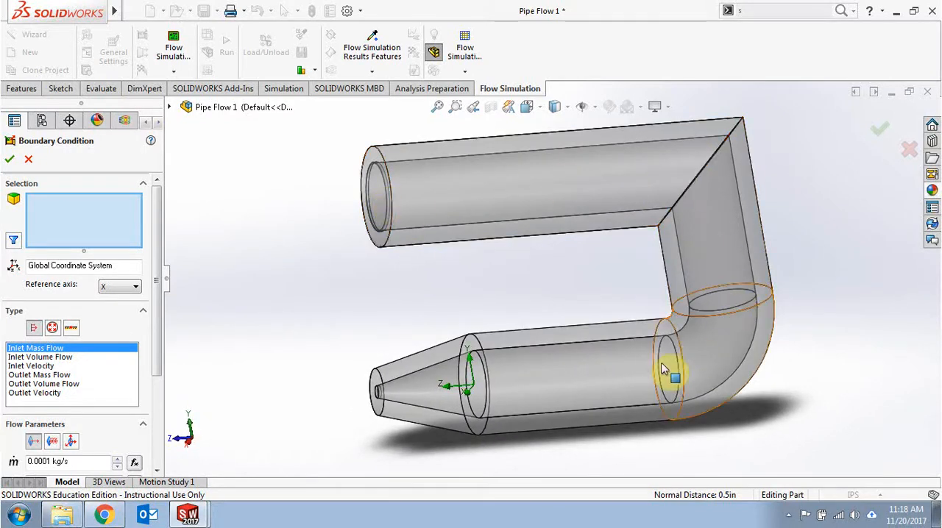
middle_drag(324, 300, 385, 294)
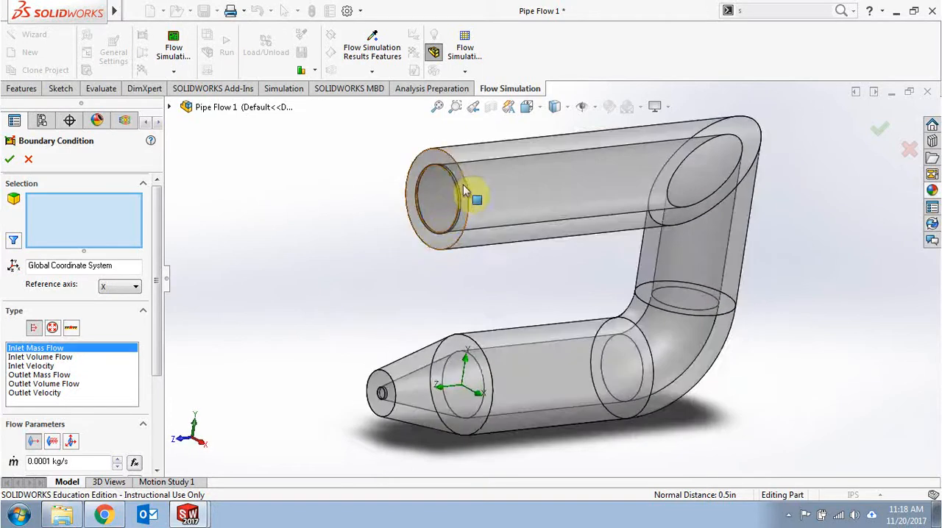
scroll(446, 188, down, 8)
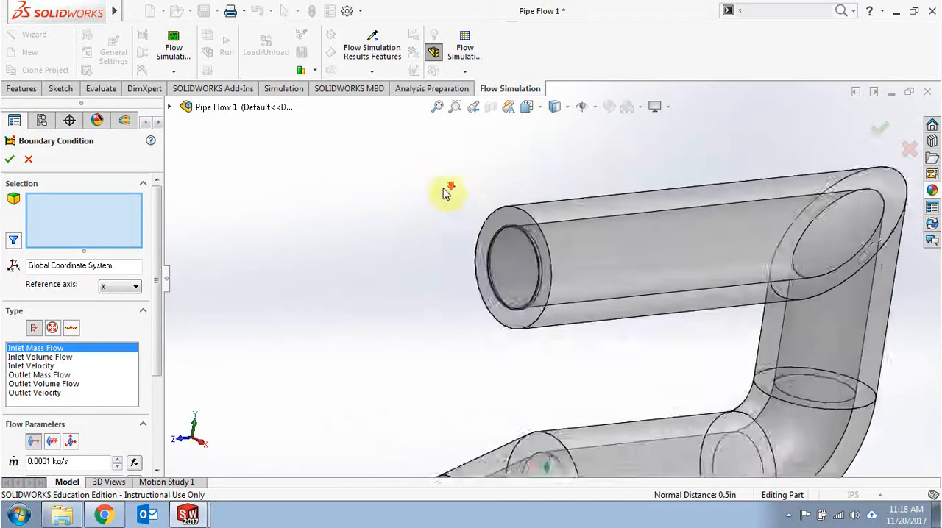
right_click(555, 283)
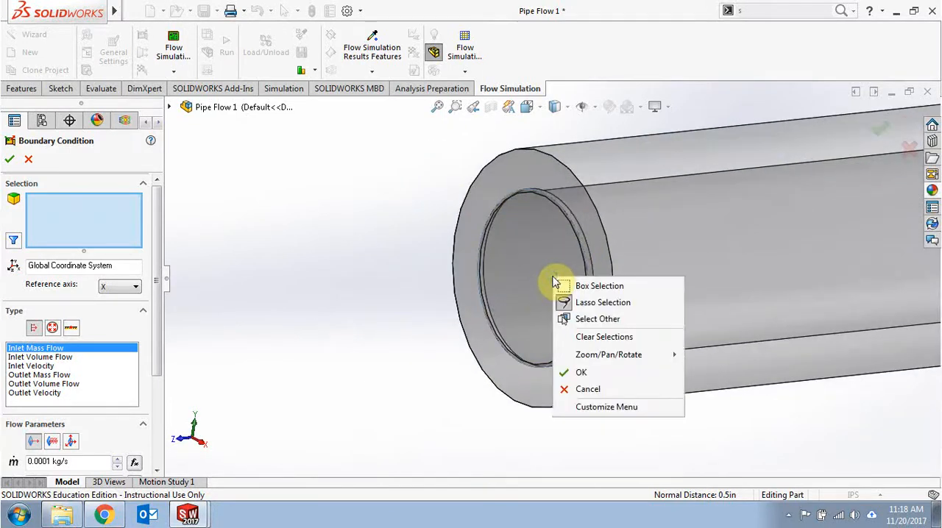
click(592, 319)
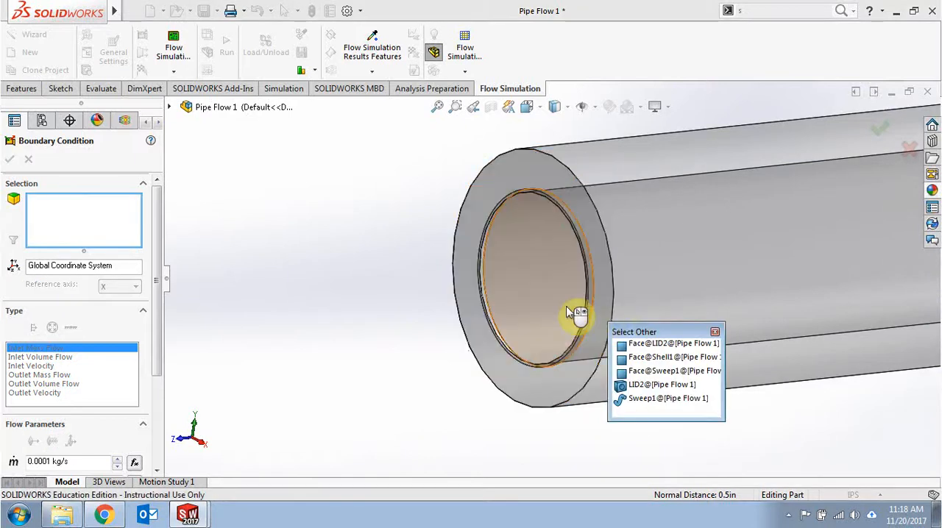
click(566, 307)
middle_drag(466, 305, 440, 285)
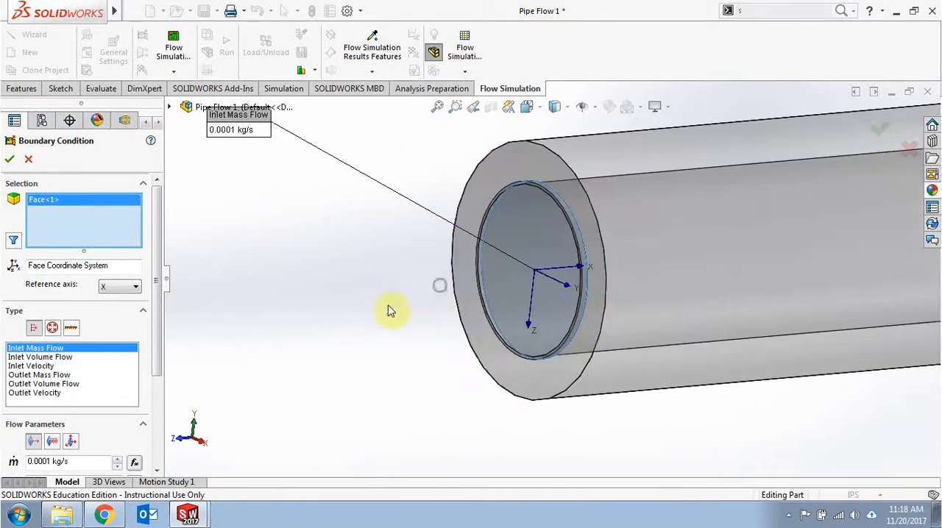
ctrl+middle_drag(390, 311, 361, 350)
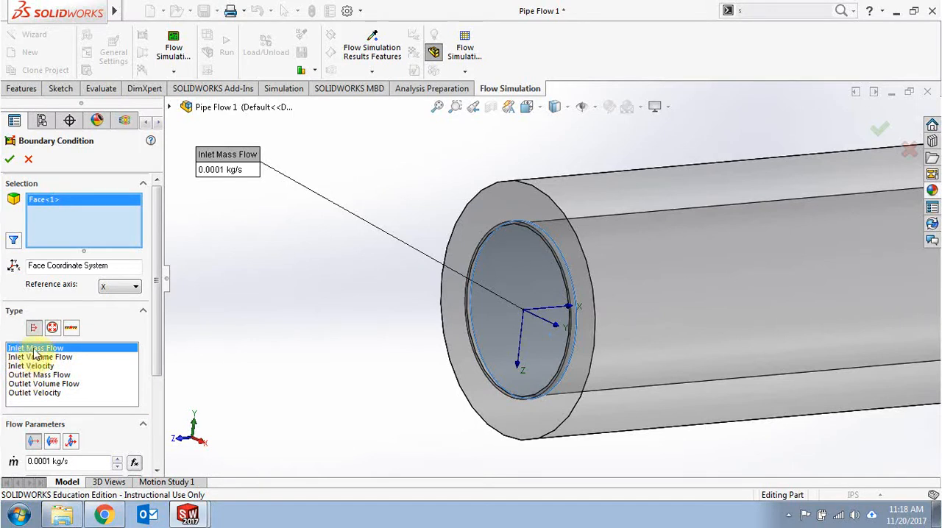
Step: Set the boundary condition on the large opening's lid to Inlet Velocity at 3 m/s and accept it
click(31, 365)
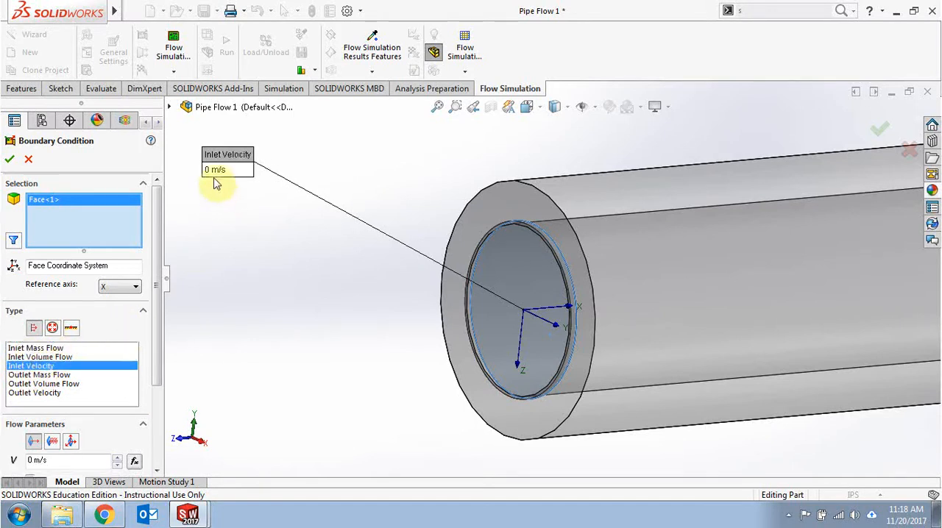
drag(155, 345, 148, 383)
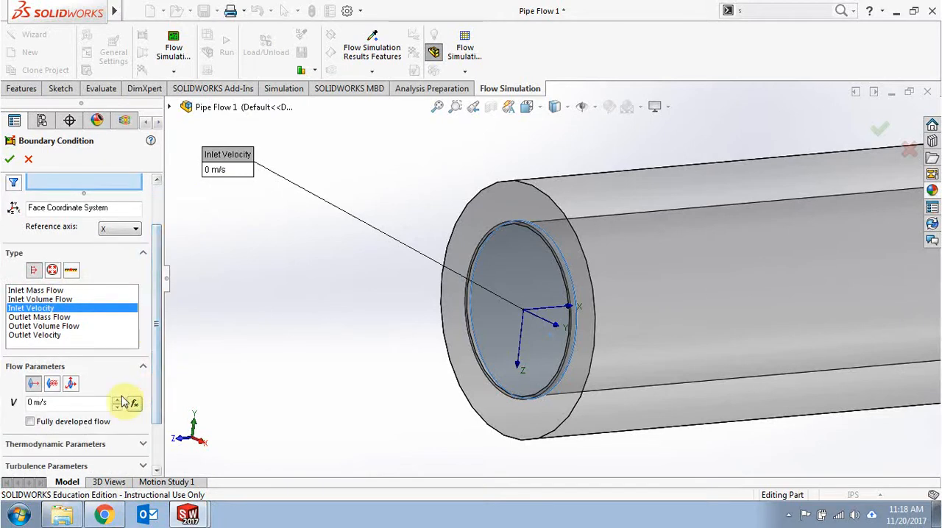
drag(72, 403, 12, 402)
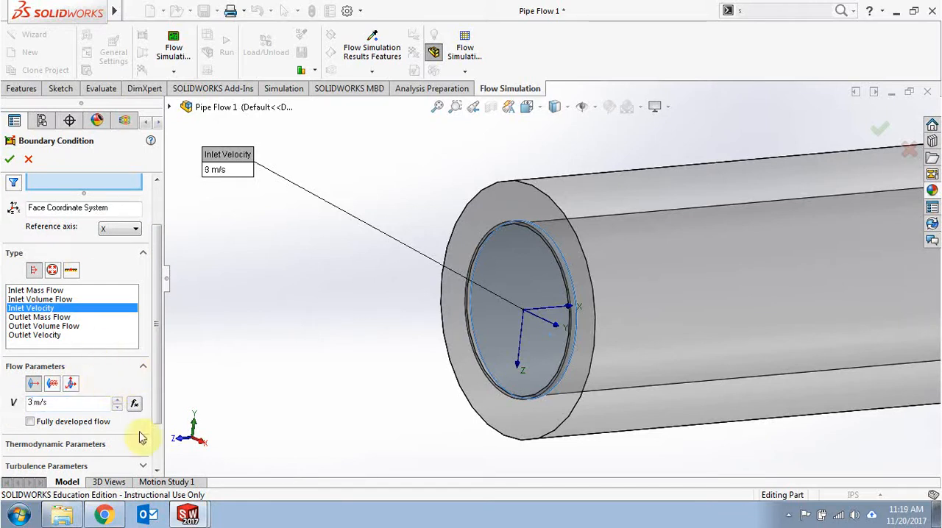
click(10, 161)
click(311, 405)
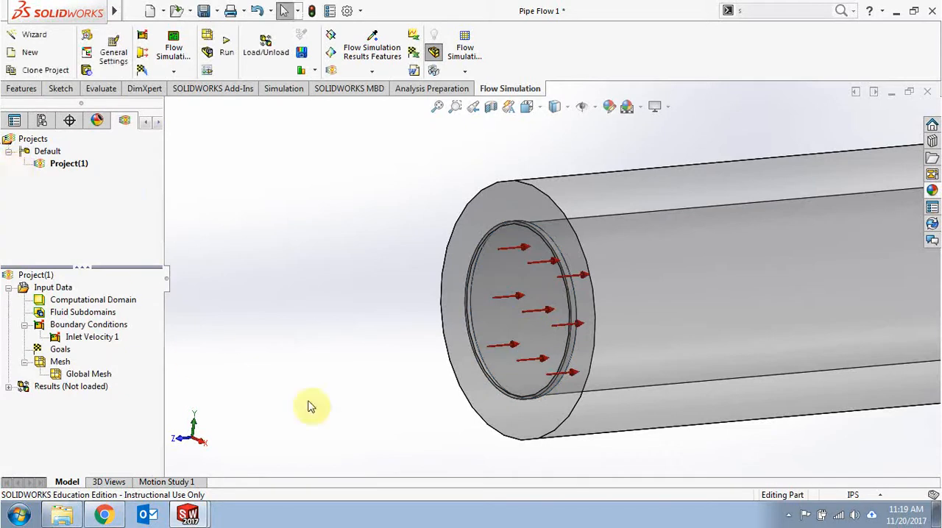
Step: Apply an Environment Pressure boundary condition to the inner face of the nozzle lid, keeping the default 101325 Pa and 293.2 K
middle_drag(351, 330, 291, 315)
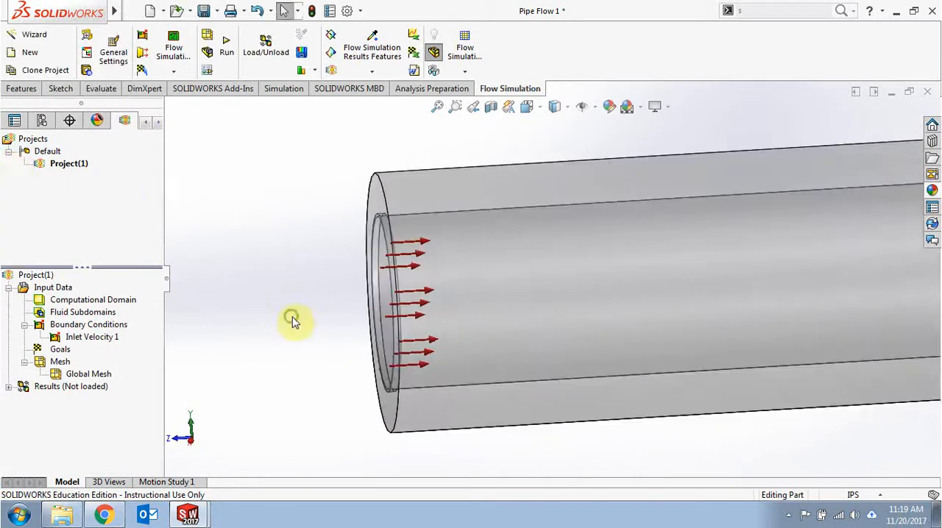
scroll(312, 310, down, 2)
scroll(310, 310, up, 9)
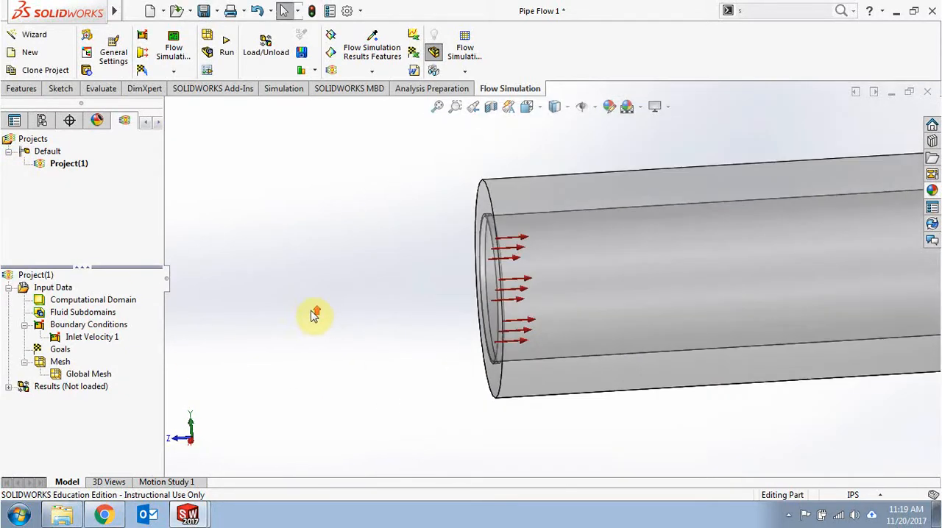
ctrl+middle_drag(375, 347, 371, 324)
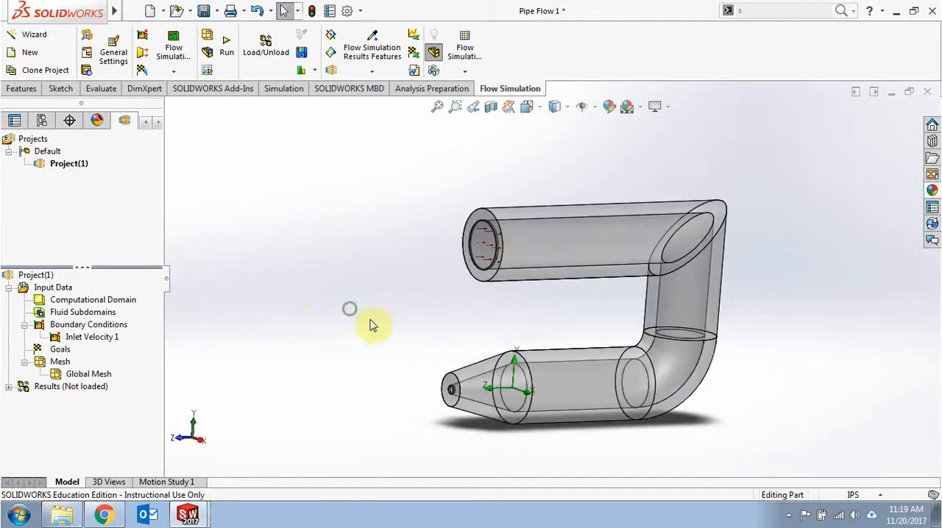
right_click(118, 325)
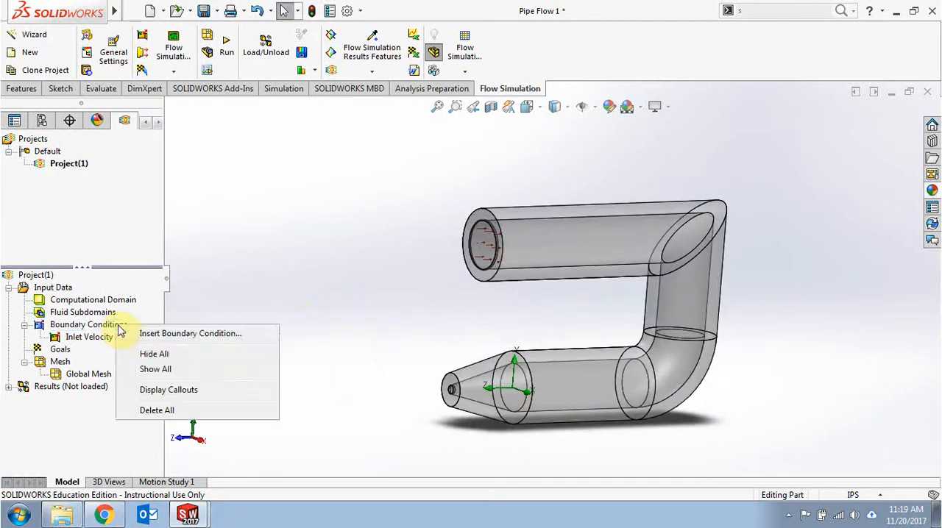
click(141, 333)
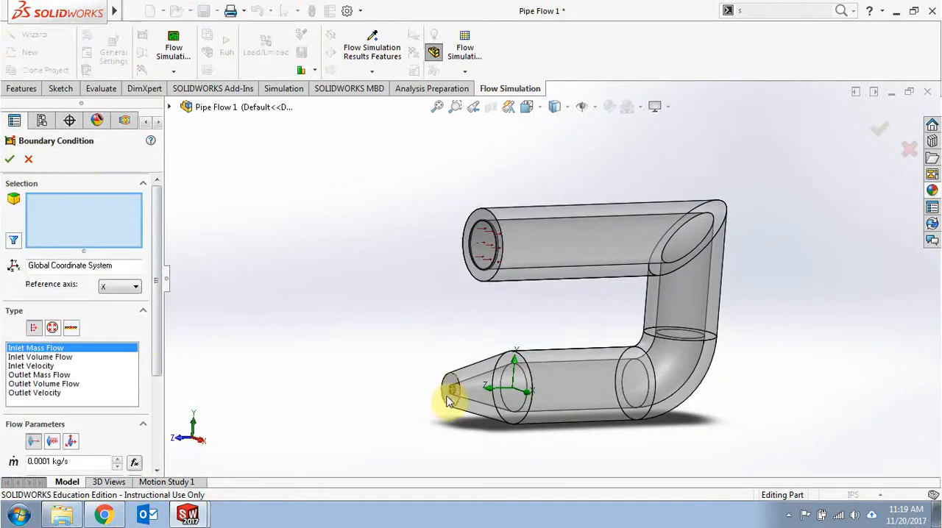
scroll(452, 396, down, 8)
right_click(498, 297)
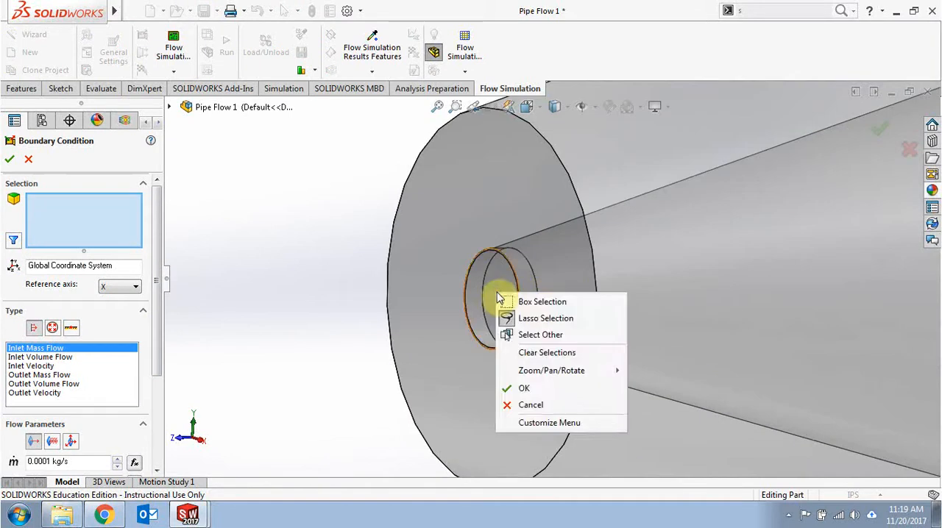
click(527, 334)
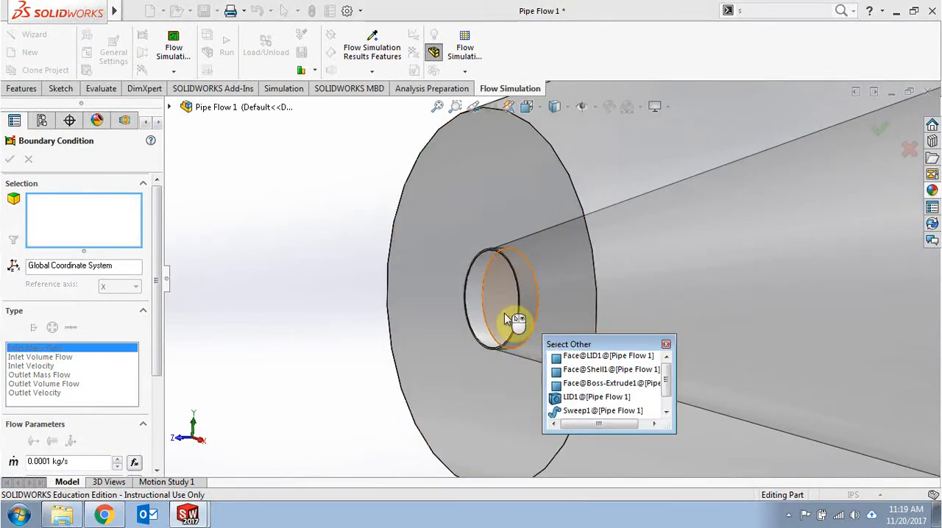
click(509, 321)
middle_drag(463, 313, 410, 321)
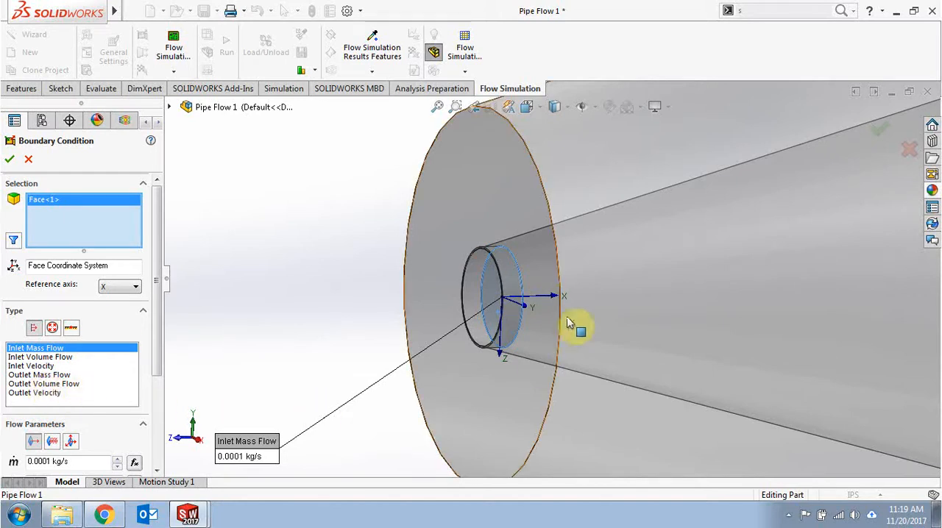
click(53, 329)
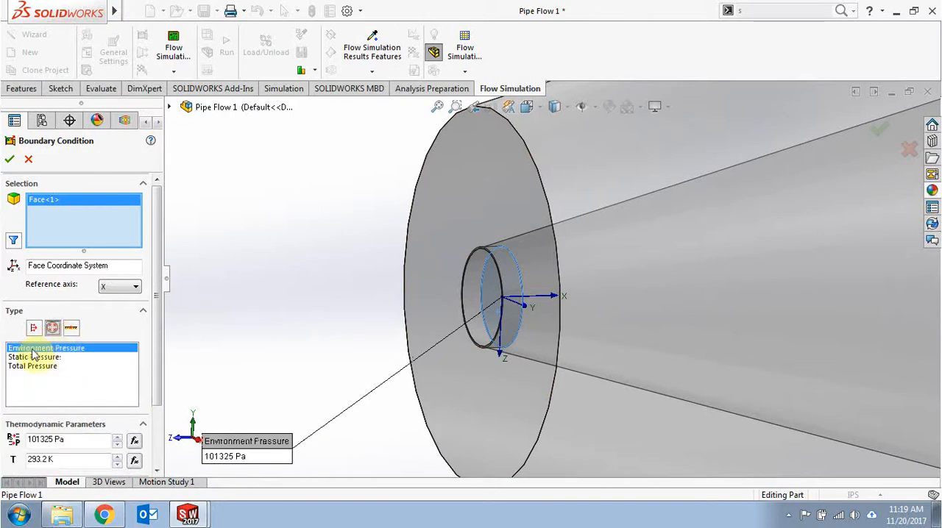
click(10, 160)
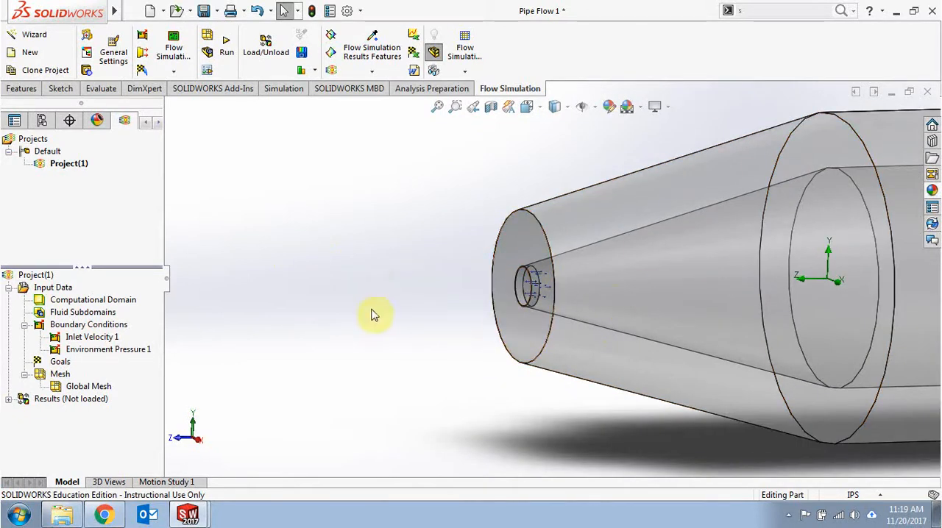
Step: Run the project as a new calculation on this computer with all CPUs and results loading, and close the solver window once it finishes
scroll(369, 304, up, 2)
ctrl+middle_drag(409, 273, 292, 357)
scroll(293, 357, down, 2)
scroll(293, 356, up, 4)
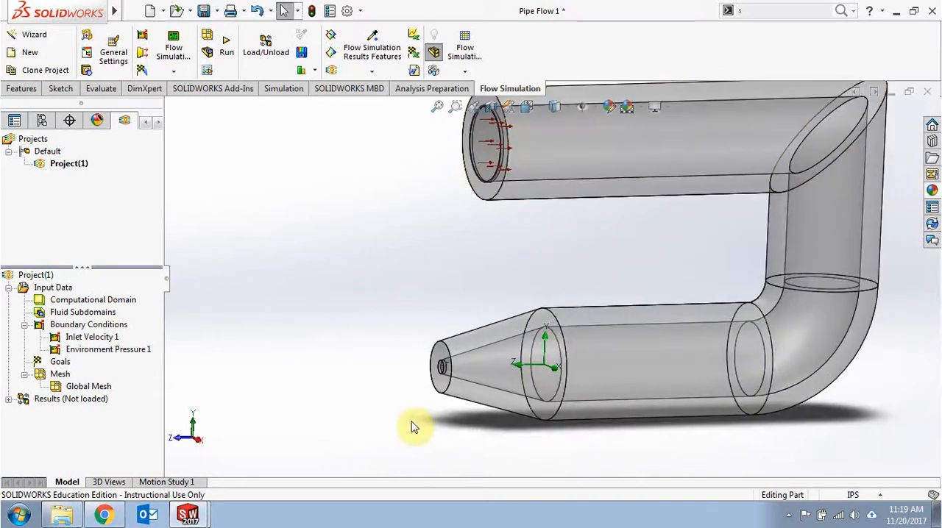
middle_drag(380, 431, 281, 384)
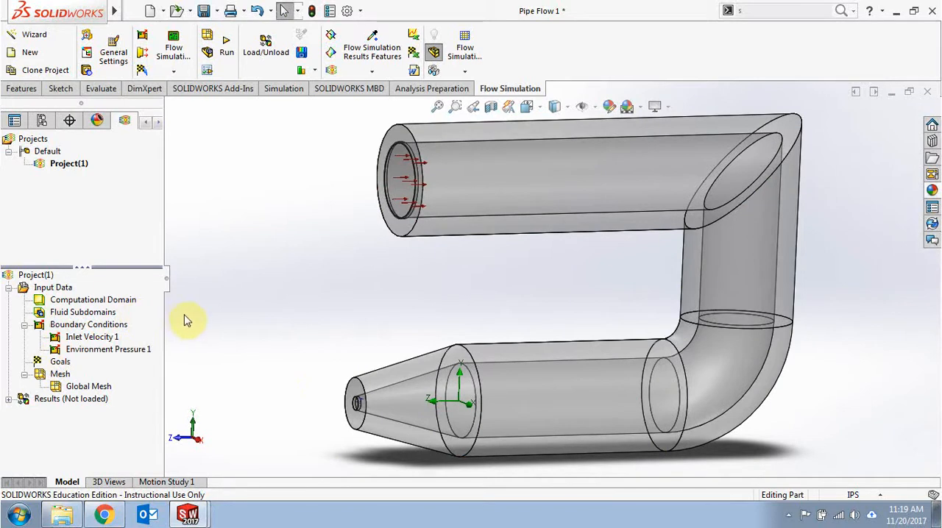
click(227, 43)
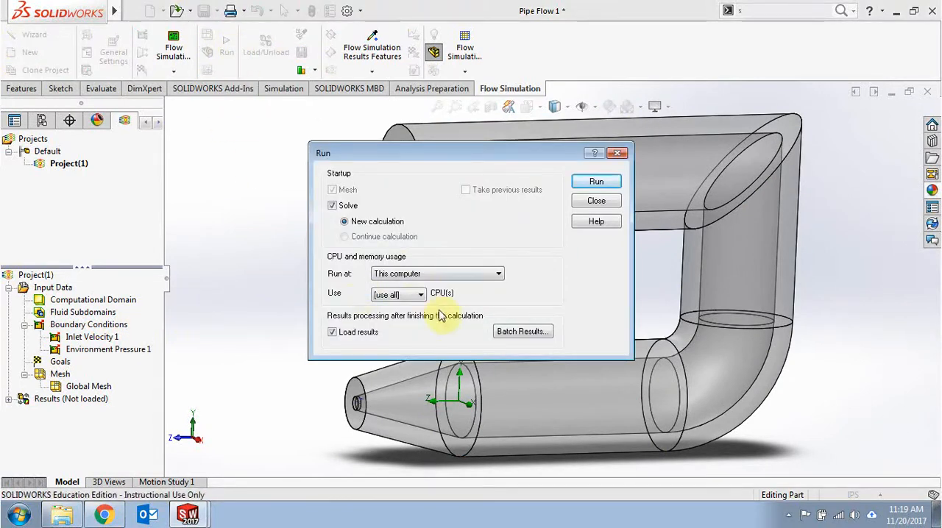
click(596, 181)
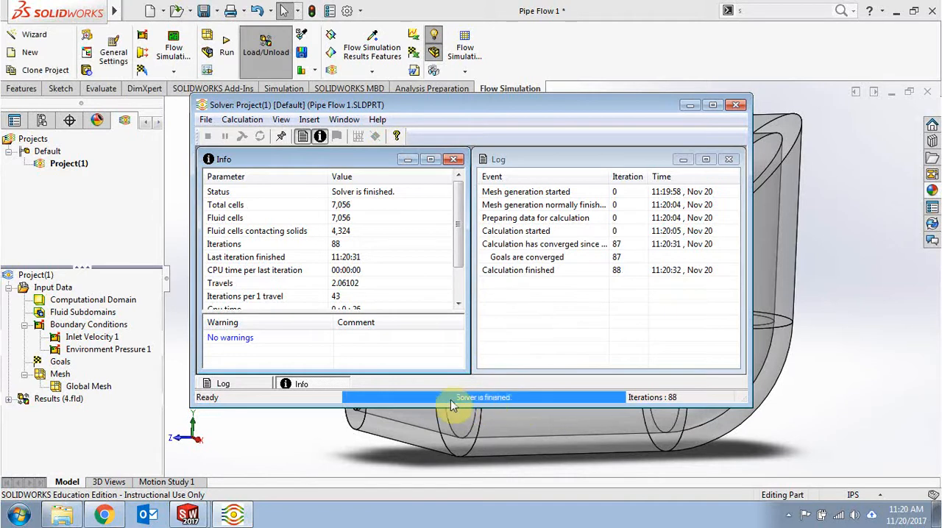
click(736, 104)
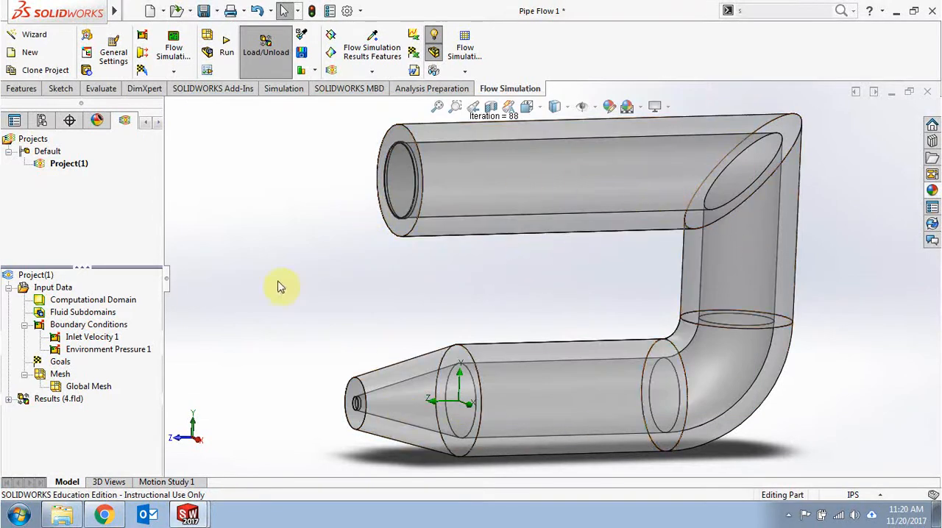
Step: Insert a flow trajectories plot from the results and select the inner face of the lid on the large pipe opening as starting points
mouse_move(280, 287)
middle_down()
mouse_move(315, 290)
mouse_move(286, 278)
middle_up()
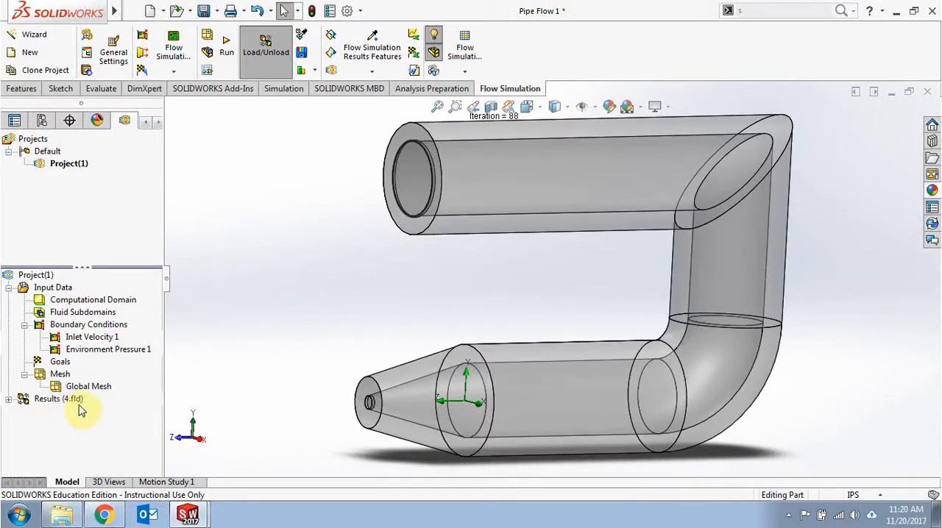
mouse_move(226, 344)
middle_down()
mouse_move(242, 337)
mouse_move(243, 347)
middle_up()
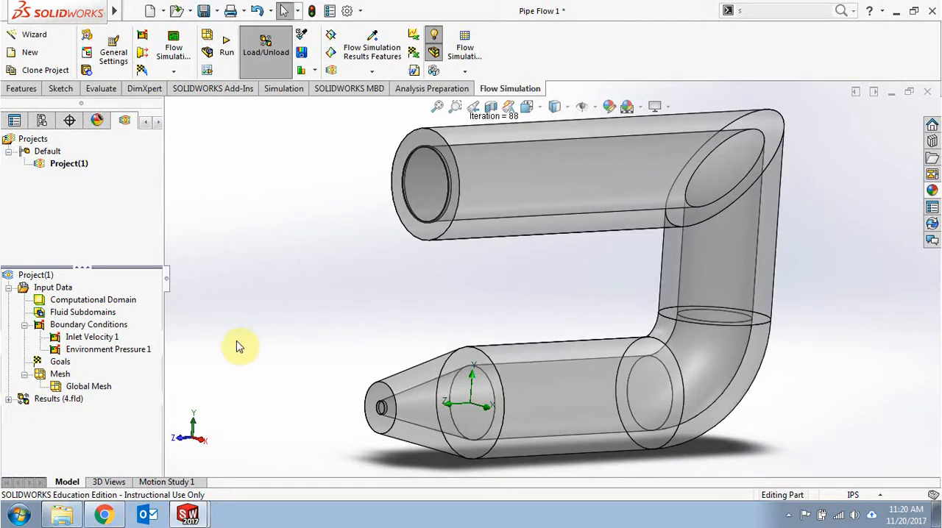
click(8, 399)
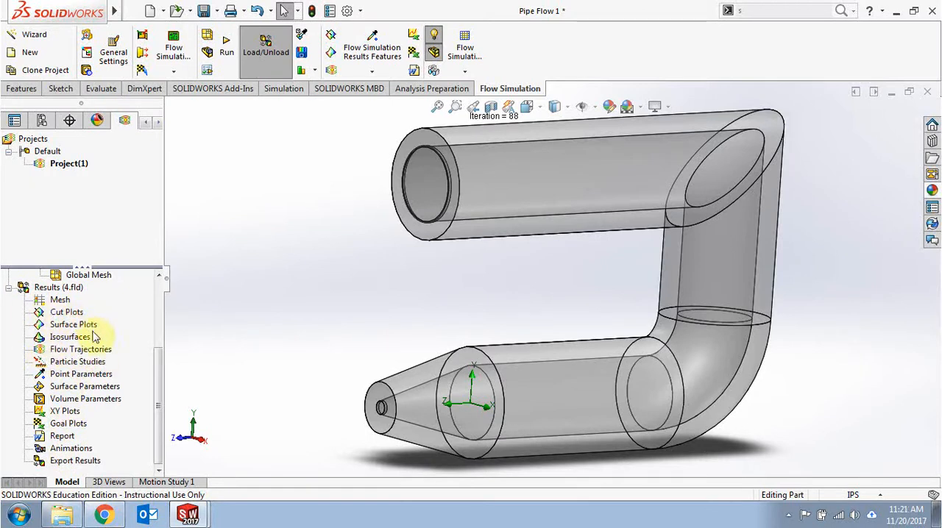
right_click(62, 353)
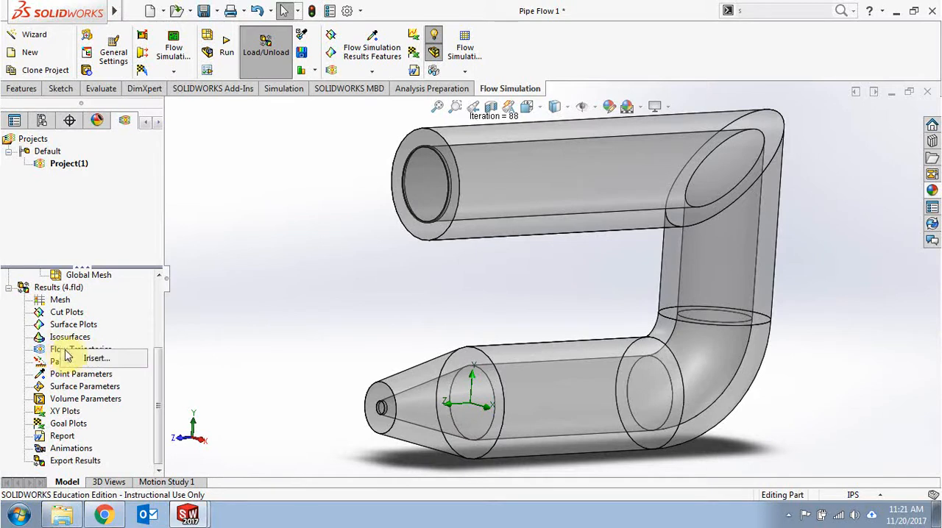
click(92, 359)
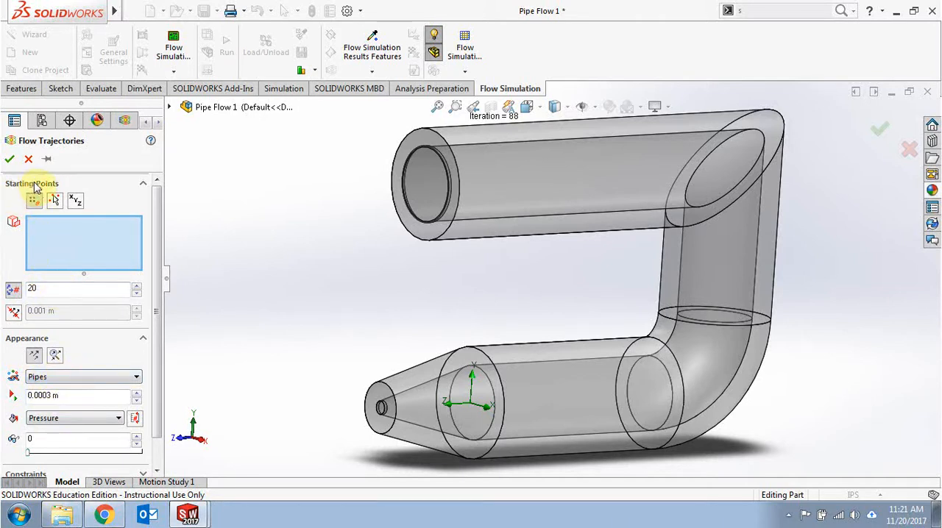
right_click(416, 185)
click(448, 220)
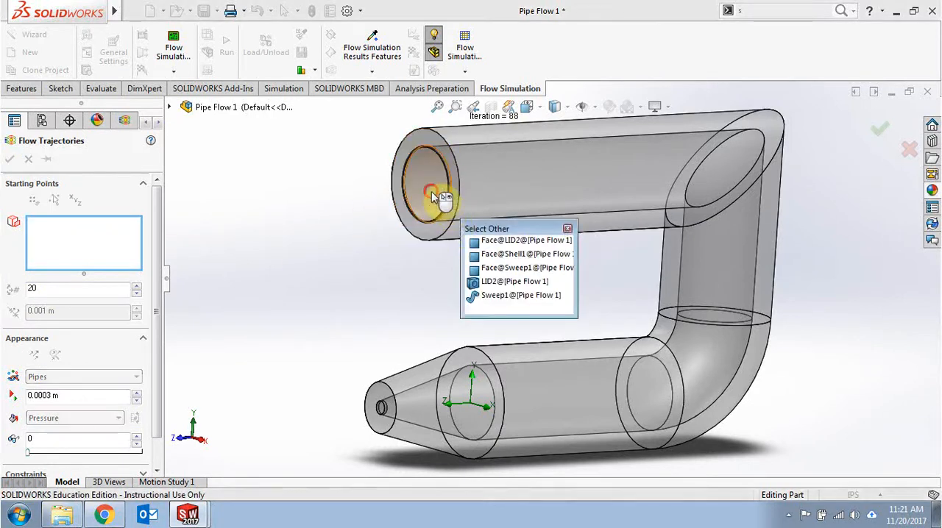
click(431, 196)
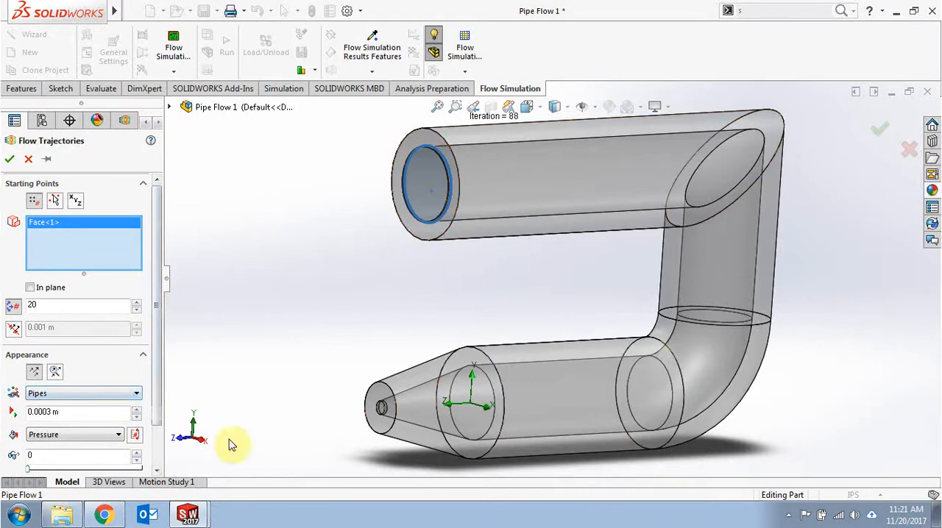
Step: Display the trajectories as Lines with Arrows coloured by Velocity and accept the plot
click(60, 397)
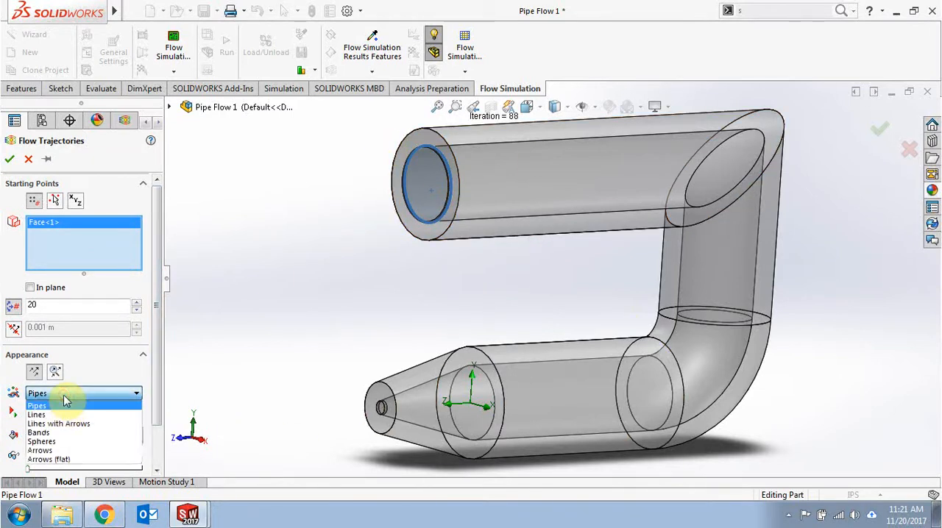
click(63, 425)
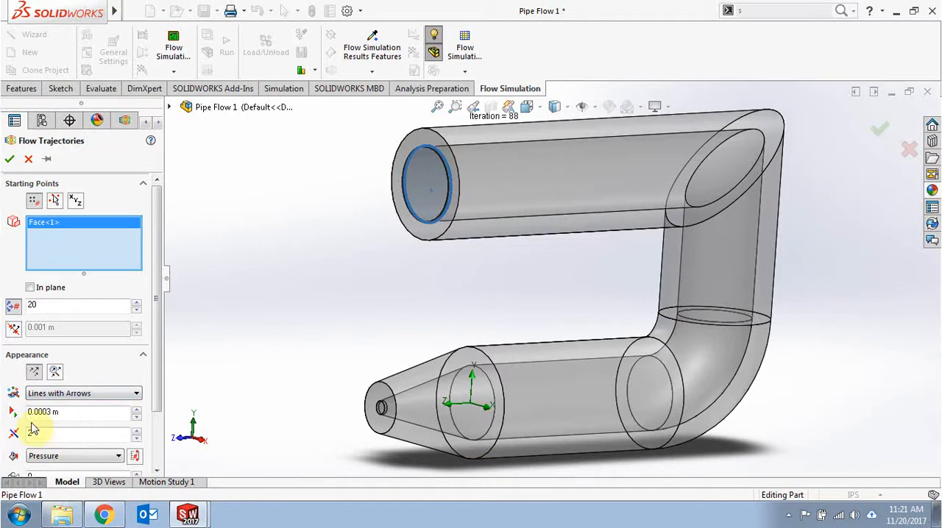
click(59, 459)
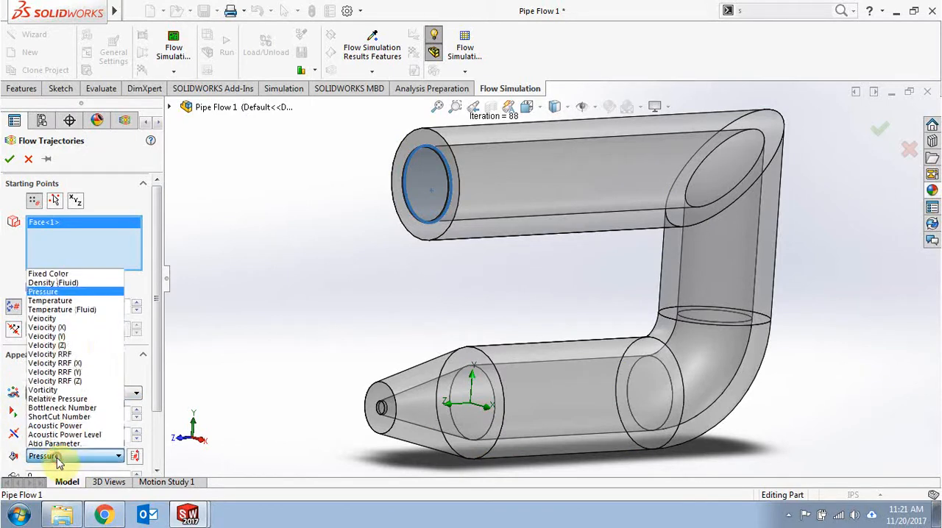
click(69, 319)
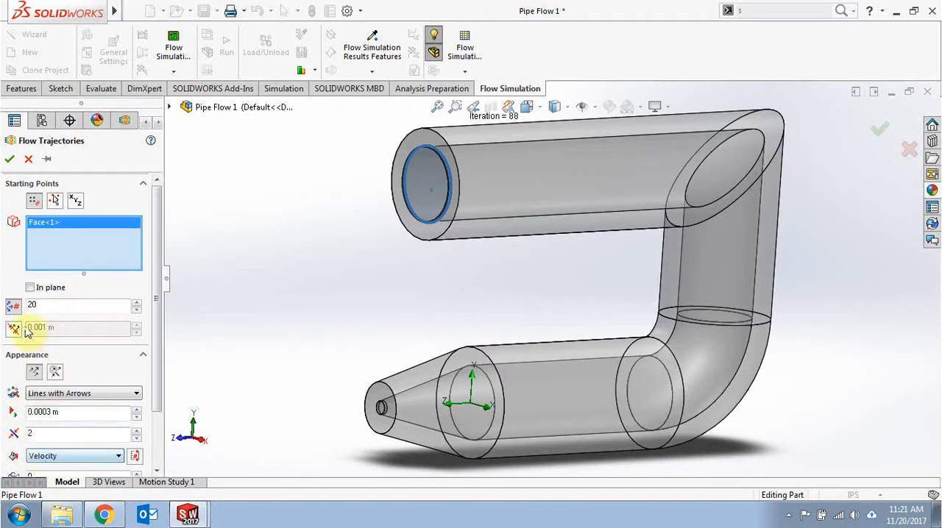
click(8, 161)
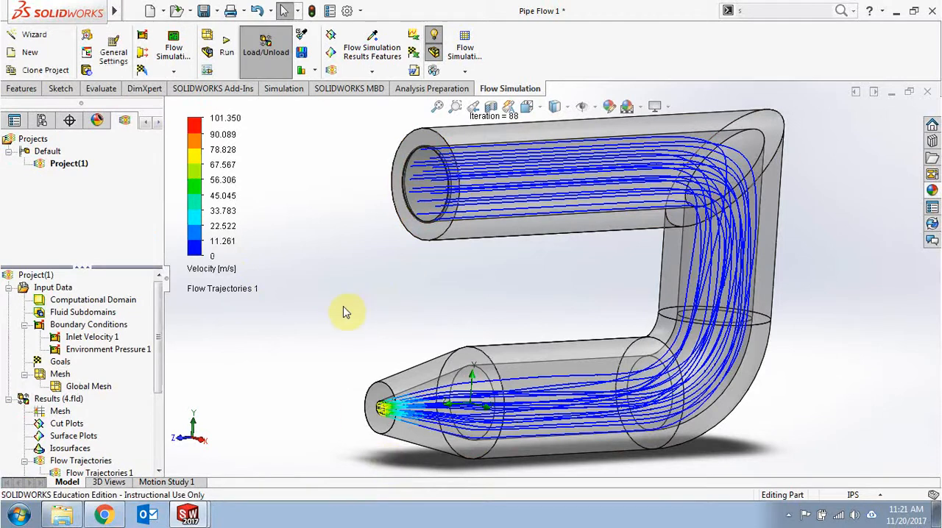
Step: Examine the flow trajectories at the nozzle outlet and along the whole pipe against the velocity scale
middle_drag(343, 307, 294, 388)
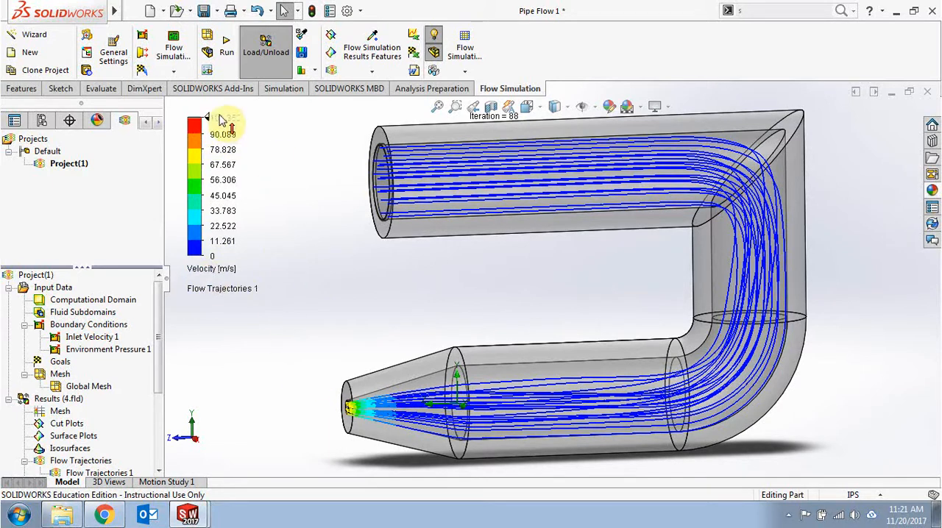
scroll(349, 404, down, 5)
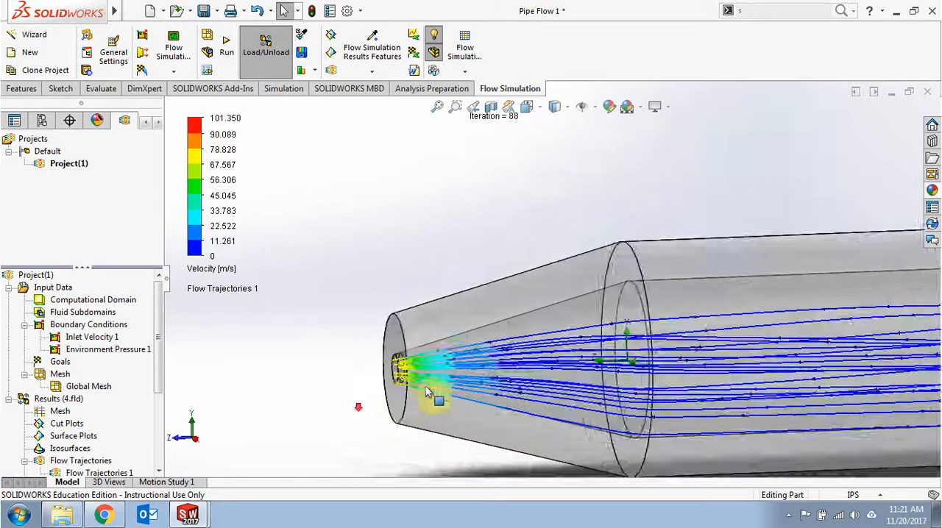
scroll(423, 334, down, 3)
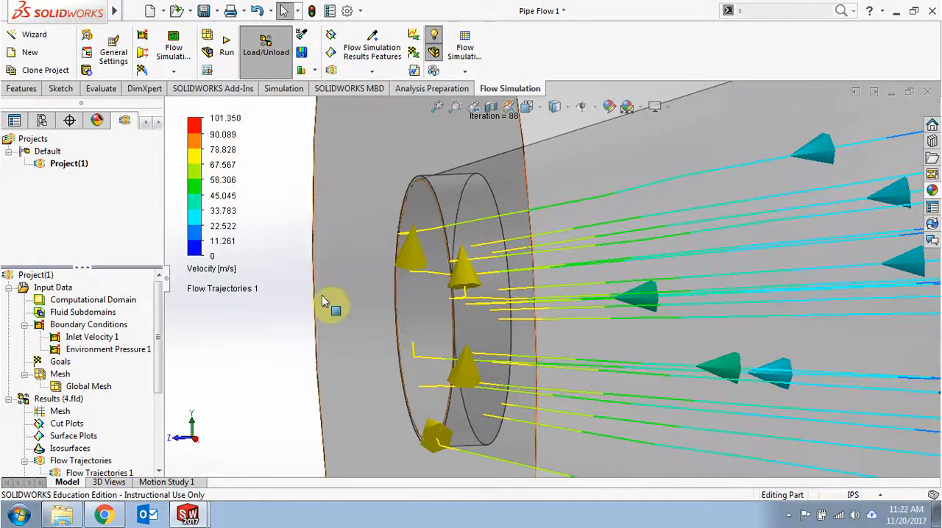
scroll(323, 302, up, 5)
ctrl+middle_drag(434, 265, 272, 343)
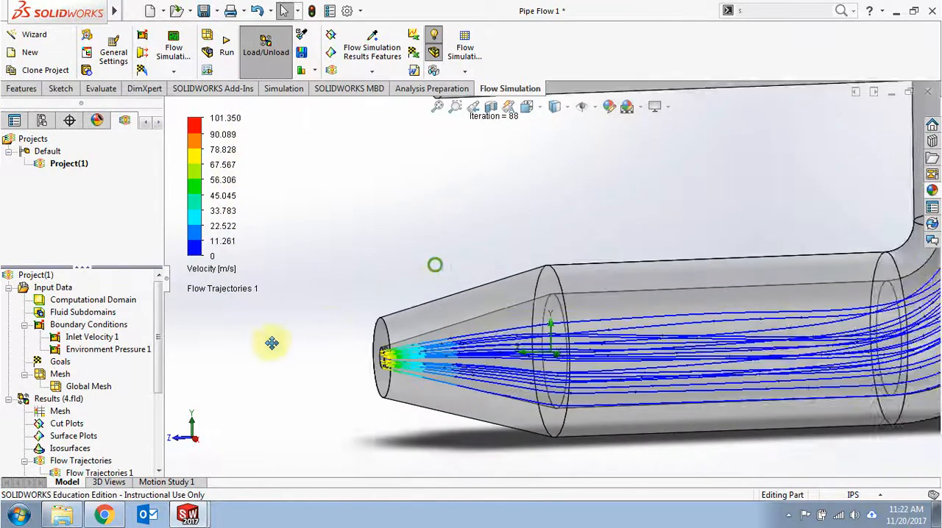
scroll(280, 340, up, 4)
ctrl+middle_drag(383, 302, 341, 354)
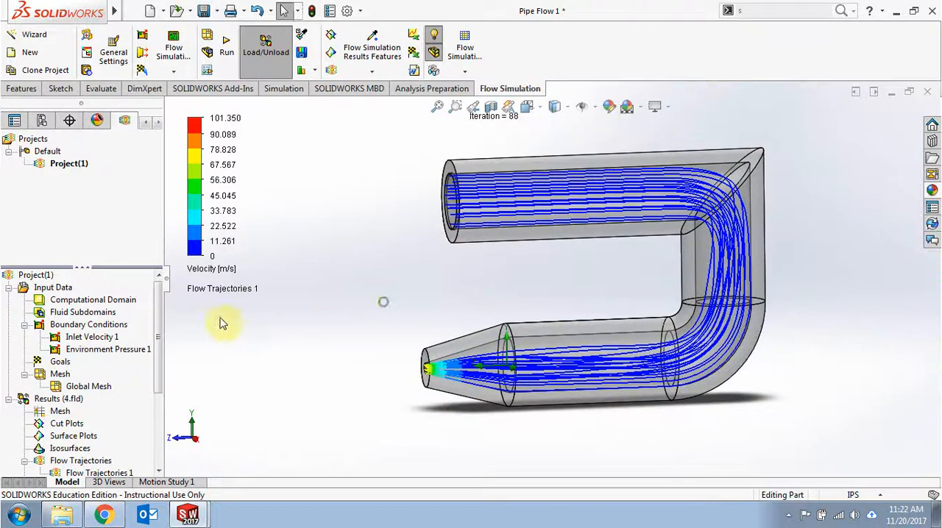
Step: Change the parameter shown by the flow trajectories to Pressure
click(212, 271)
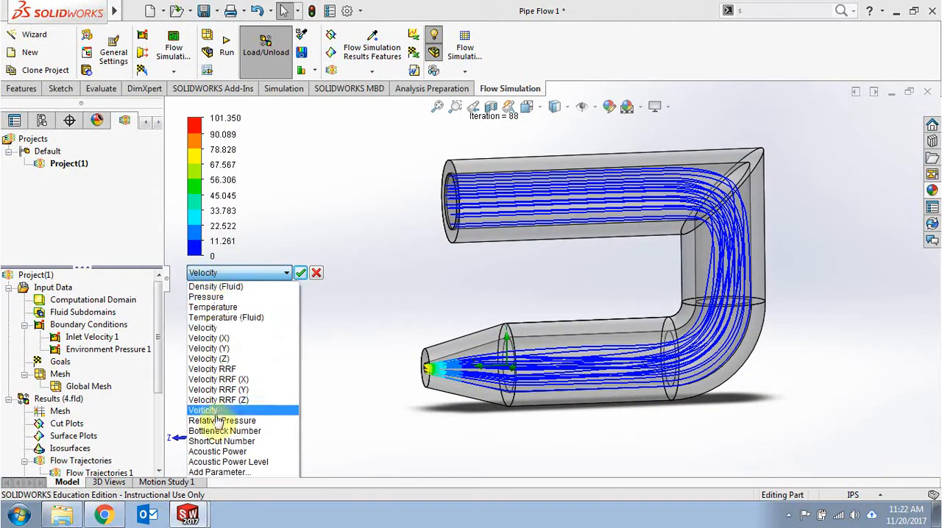
click(223, 297)
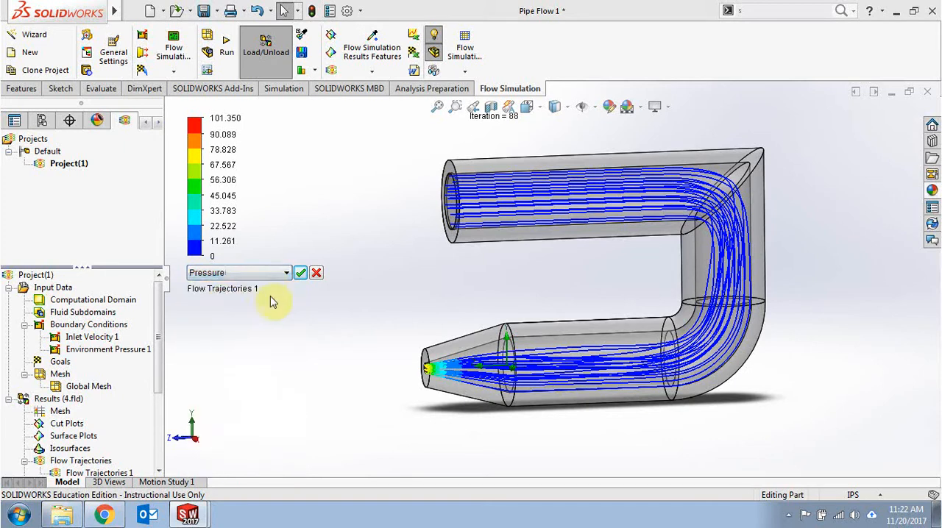
click(301, 275)
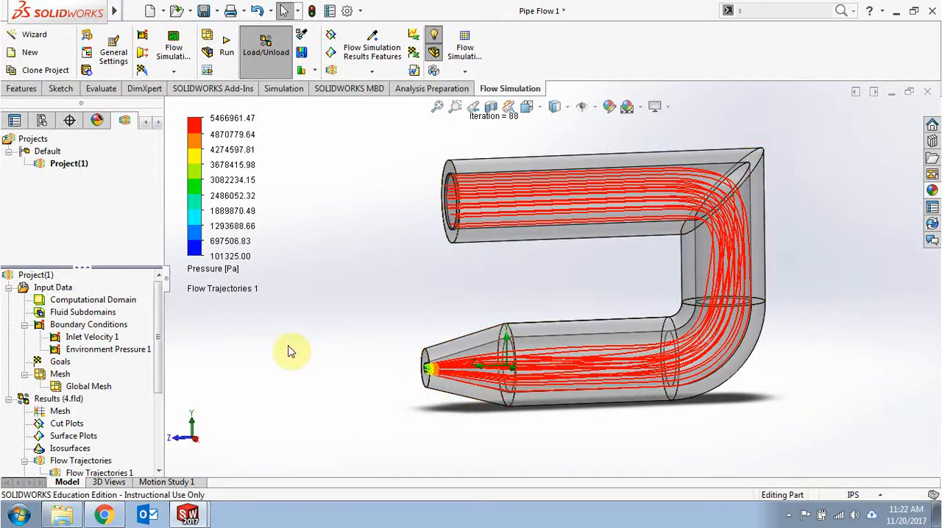
Step: Switch the flow trajectories' colour parameter to Temperature (Fluid)
click(213, 270)
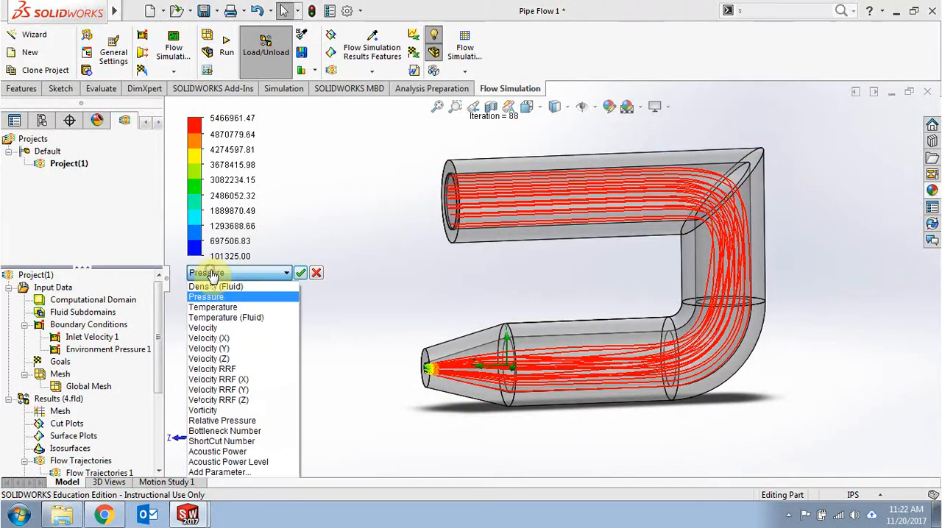
click(229, 317)
click(300, 274)
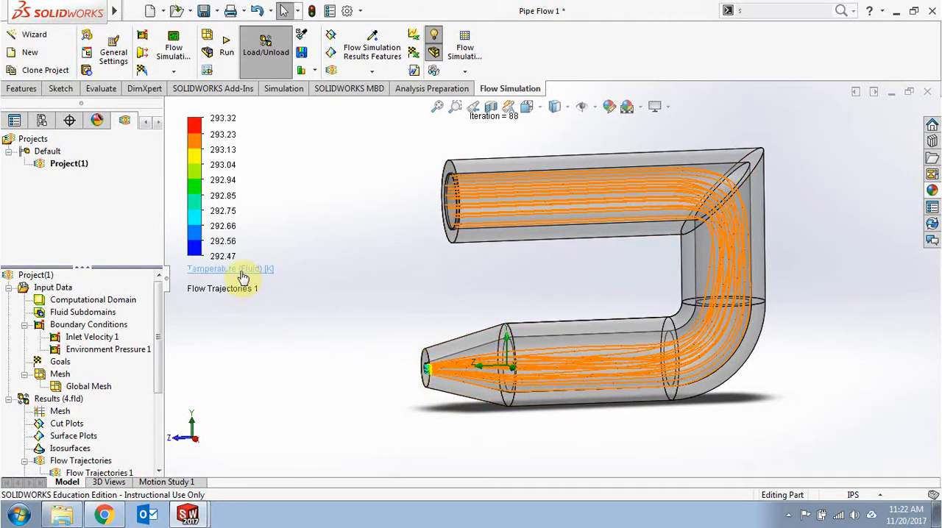
Step: Set the parameter shown by the flow trajectories back to Velocity
middle_drag(243, 278, 250, 298)
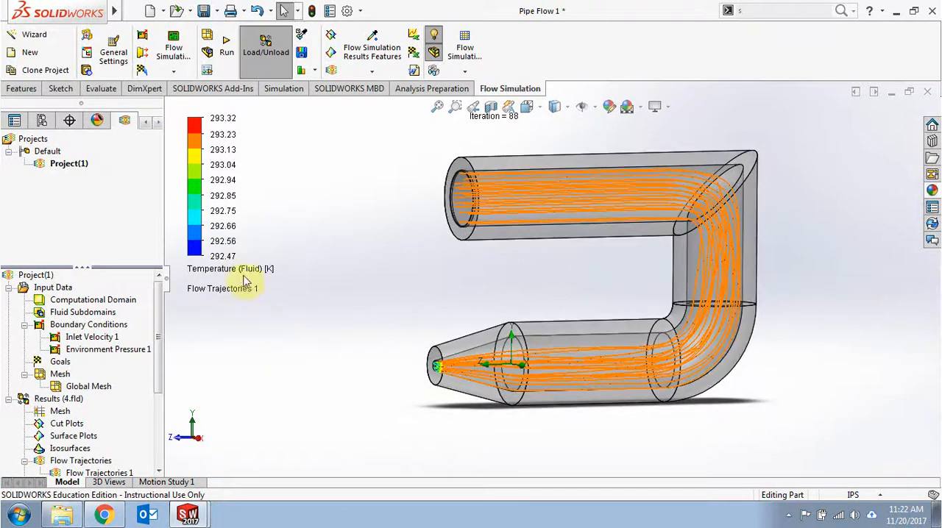
click(245, 277)
click(245, 328)
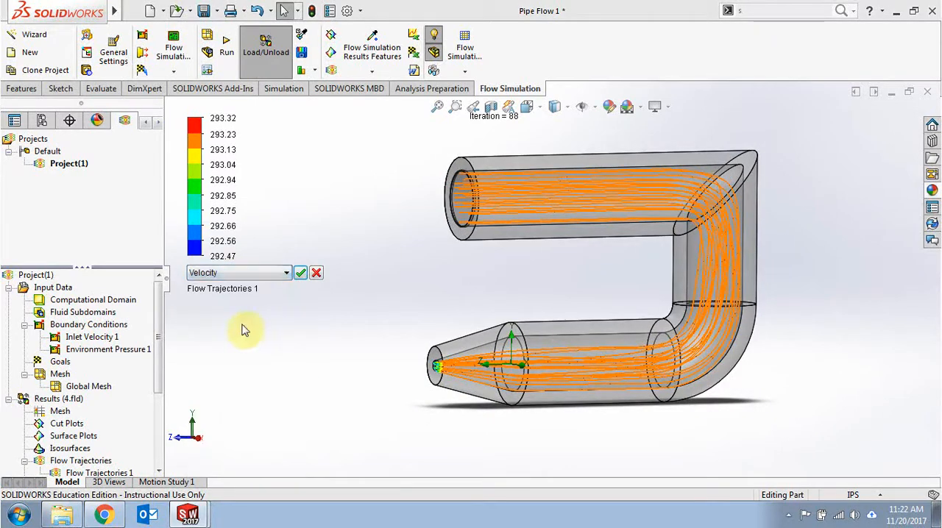
click(301, 274)
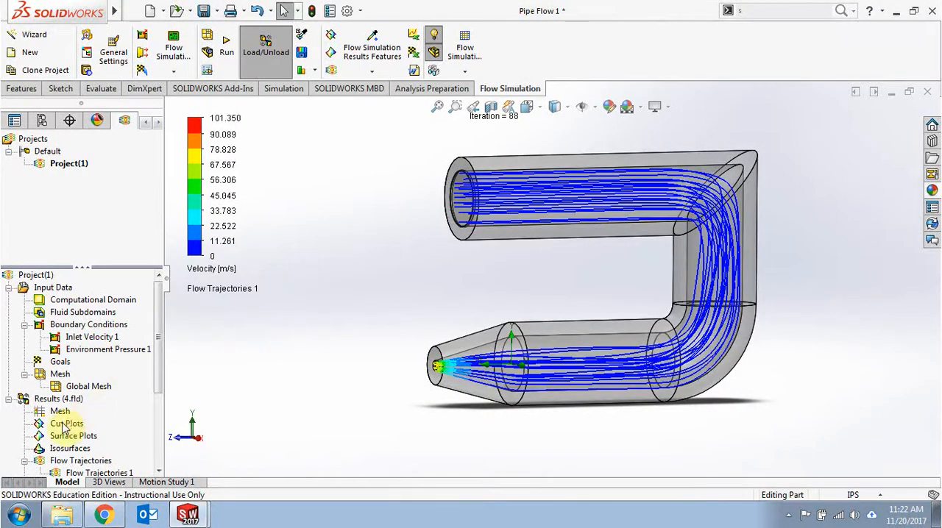
Step: Insert a cut plot from the results and set its section to the YZ Plane, keeping the 0 m offset
middle_drag(233, 387, 403, 245)
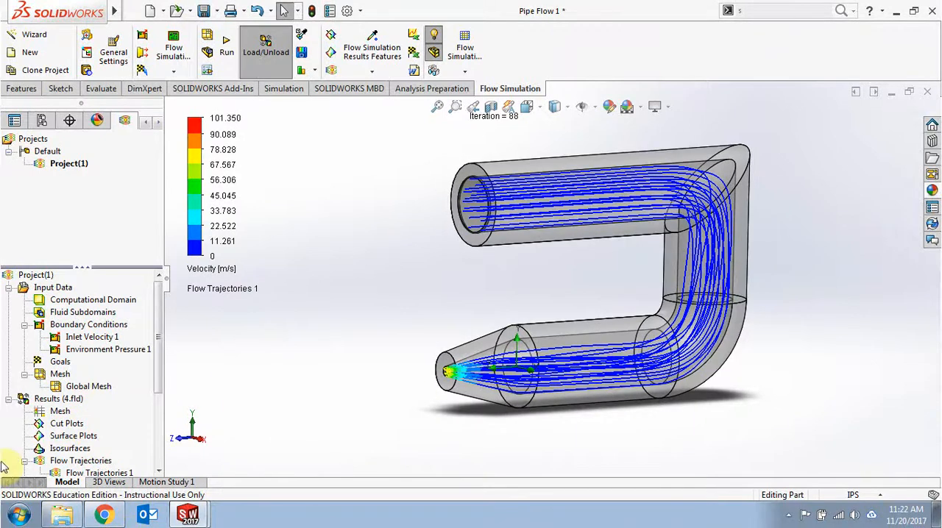
right_click(73, 425)
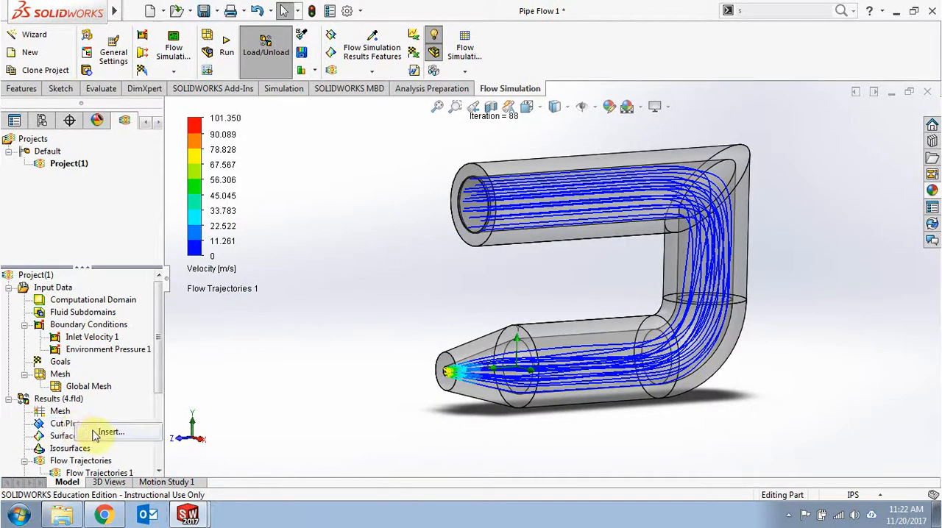
click(96, 434)
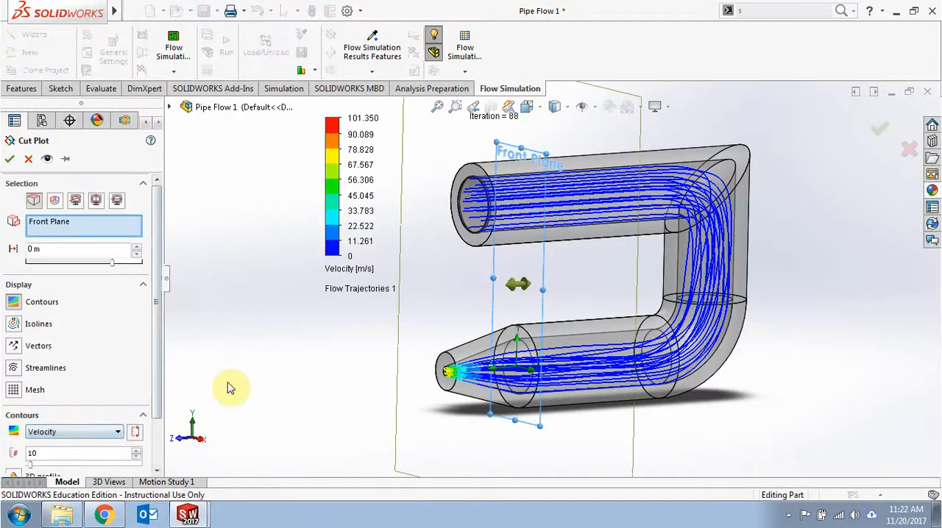
mouse_move(272, 396)
middle_down()
mouse_move(243, 426)
mouse_move(273, 410)
mouse_move(257, 414)
middle_up()
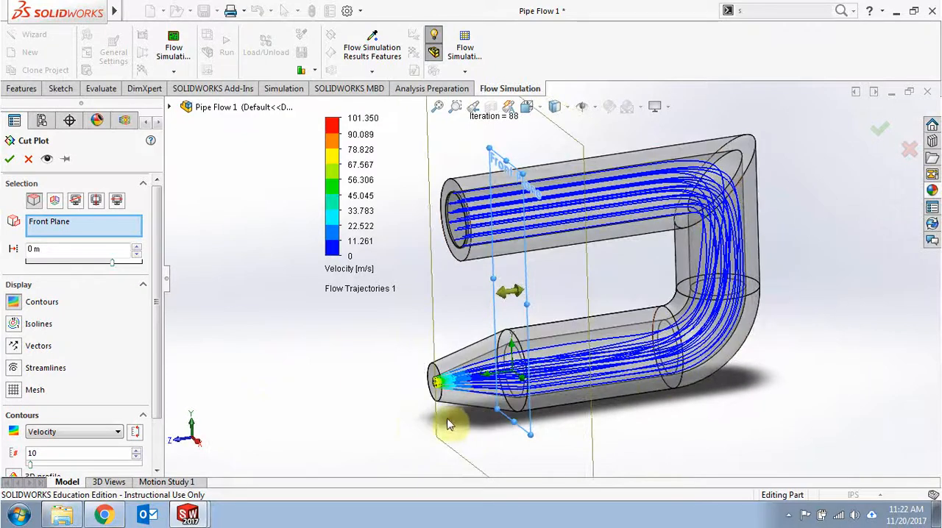
click(56, 205)
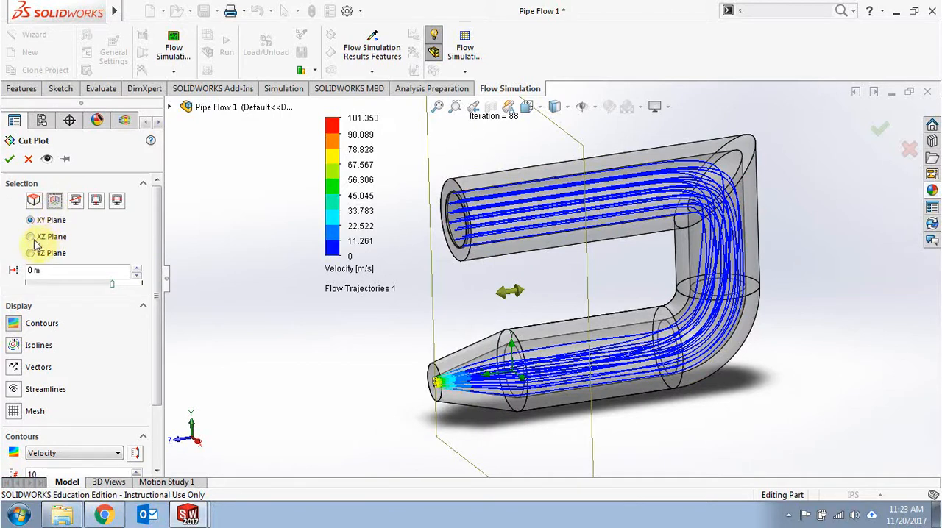
click(31, 237)
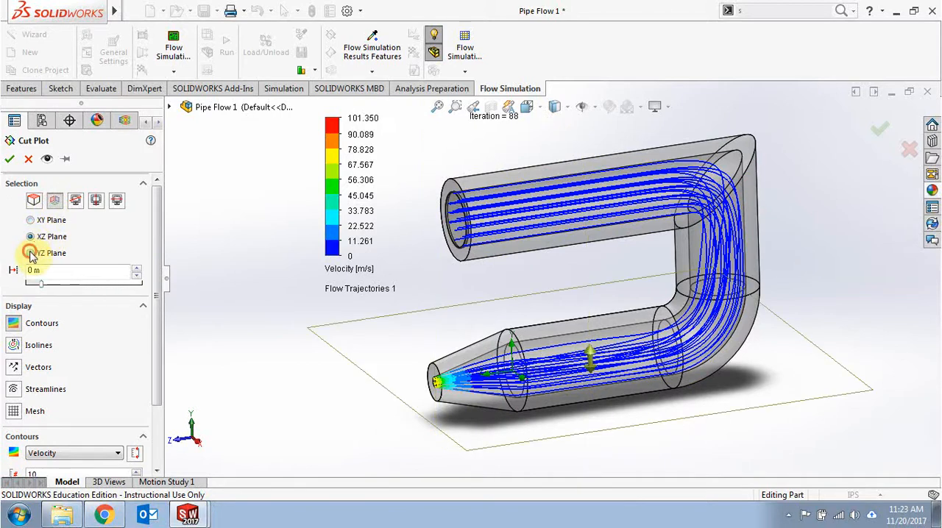
click(31, 253)
middle_drag(270, 356, 235, 353)
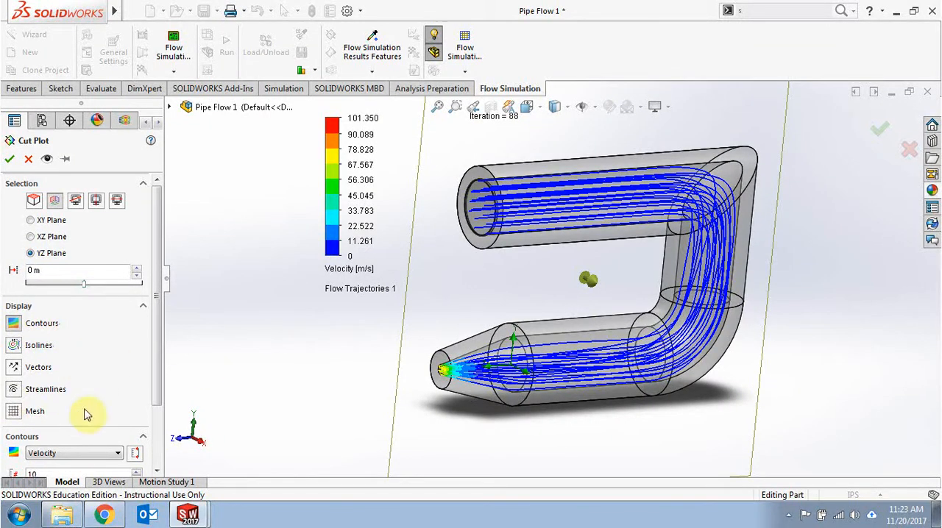
Step: Set the cut plot's contours to Pressure and accept the plot
click(94, 454)
click(70, 288)
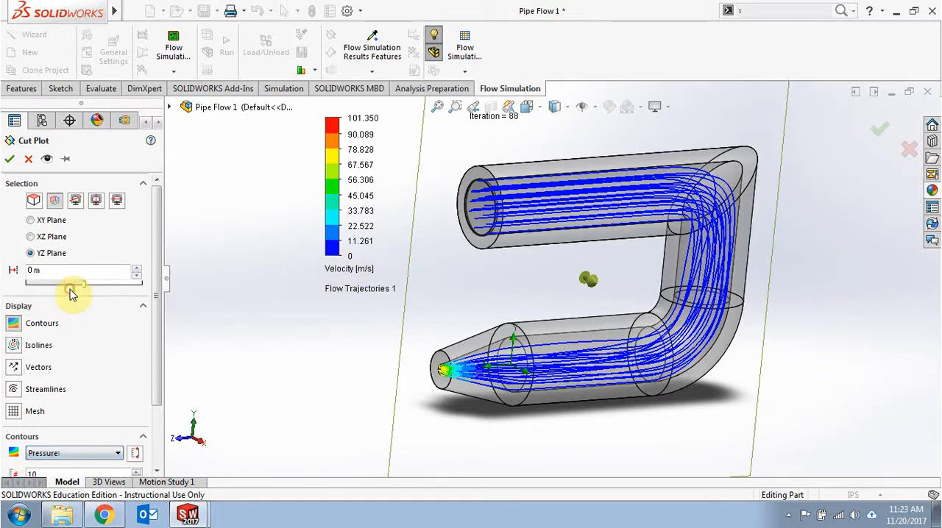
click(8, 160)
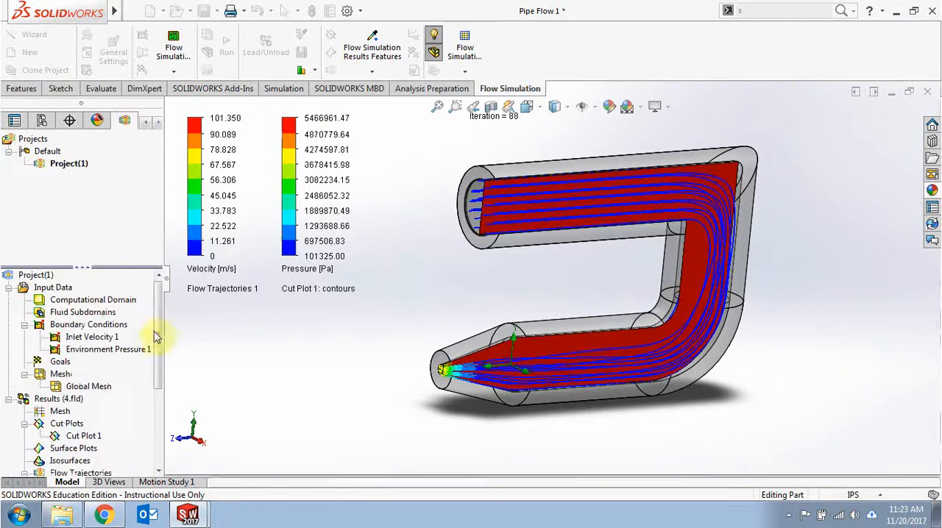
middle_drag(326, 393, 320, 362)
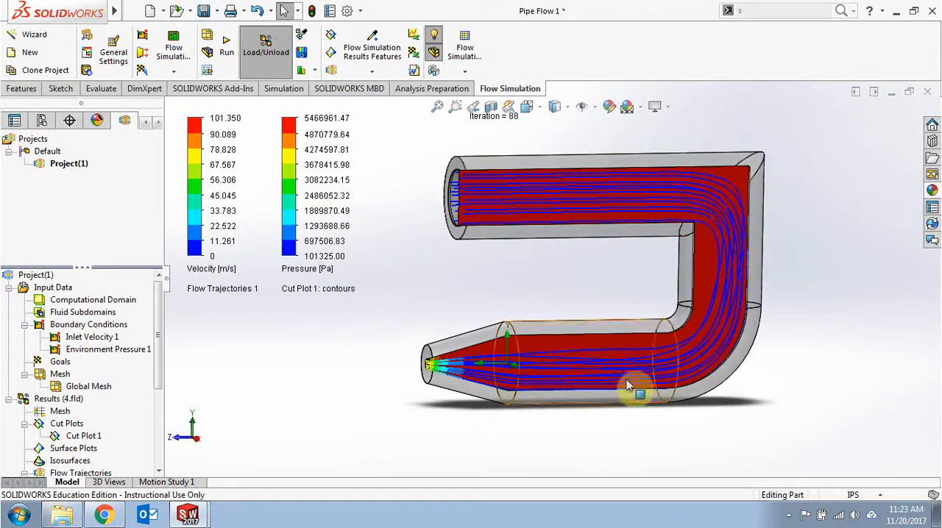
Step: Hide the flow trajectories and examine the cut plot's pressure contours at the narrow end of the pipe
scroll(159, 377, down, 4)
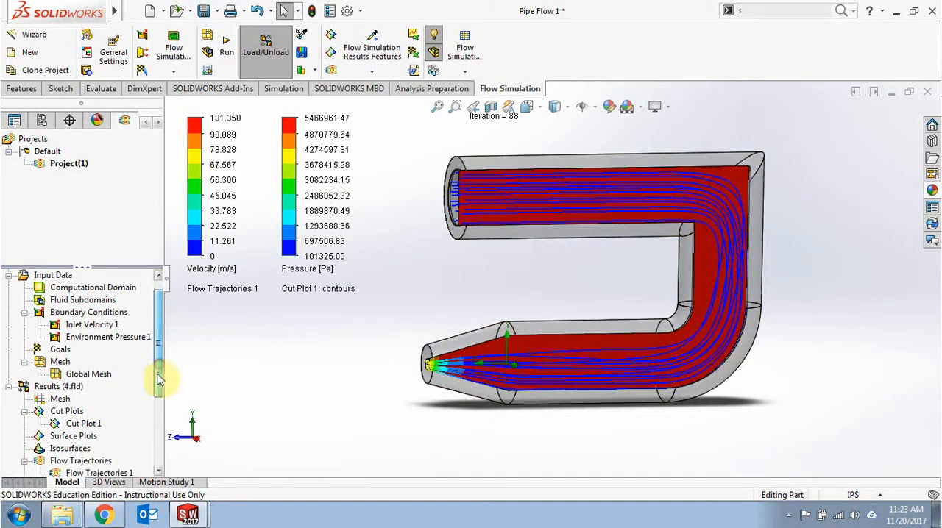
click(88, 437)
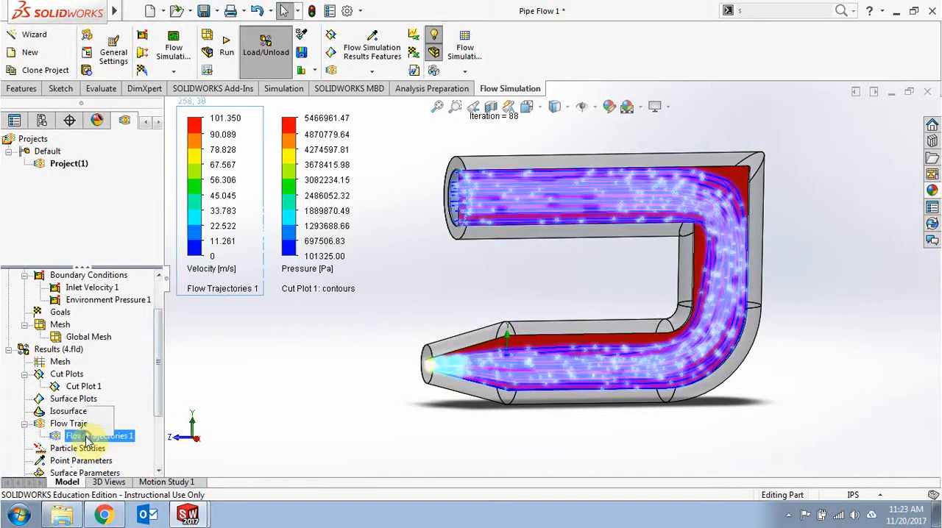
right_click(92, 437)
click(140, 261)
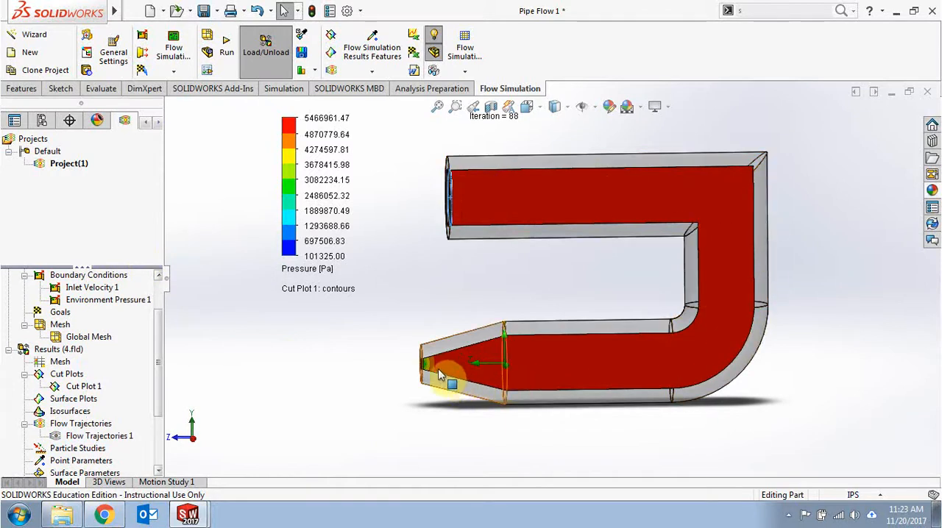
scroll(448, 378, down, 6)
scroll(424, 329, down, 4)
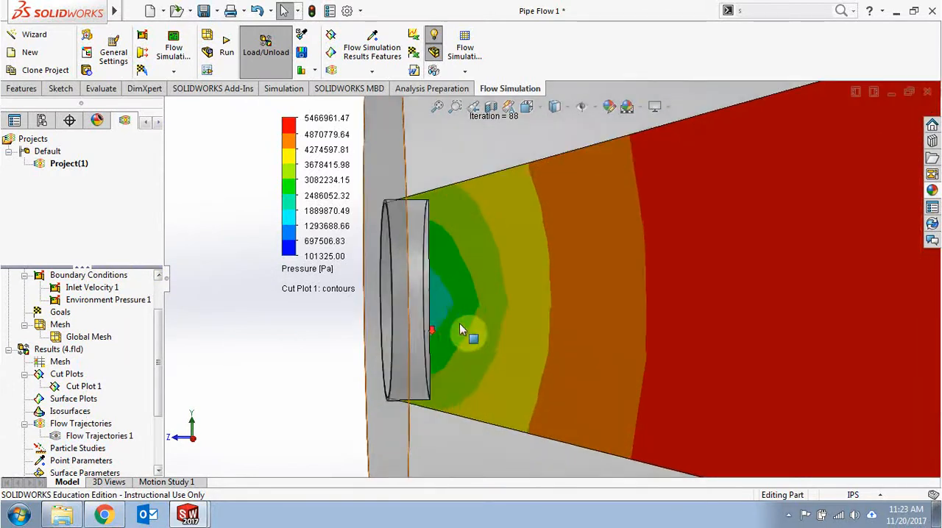
scroll(460, 323, up, 11)
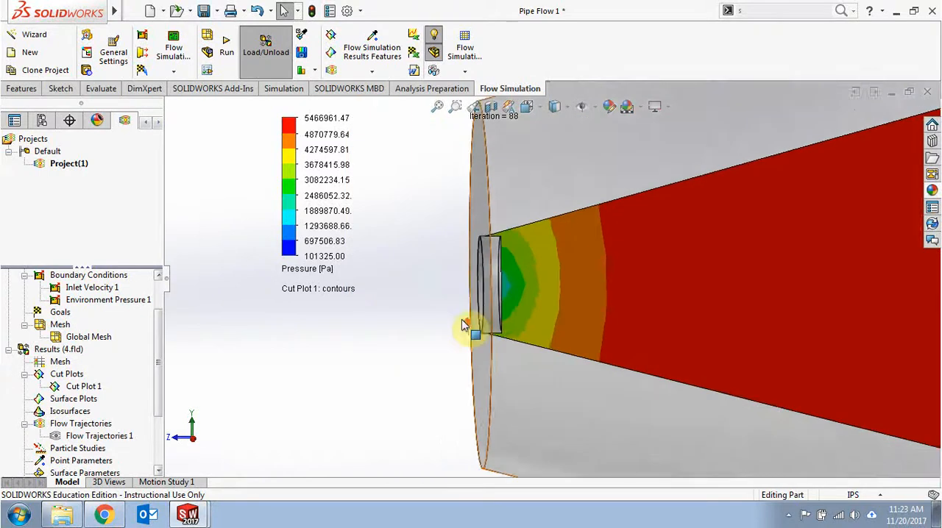
ctrl+middle_drag(633, 285, 490, 362)
scroll(490, 362, up, 5)
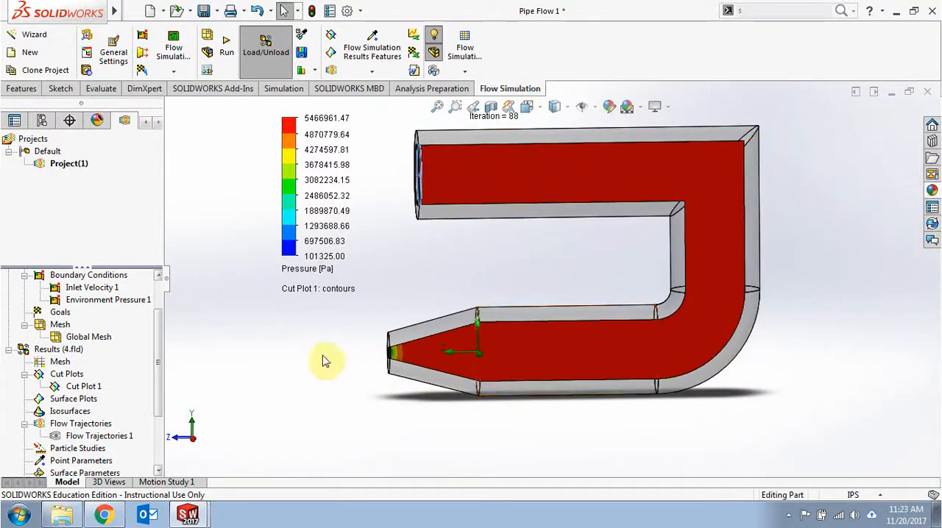
middle_drag(326, 358, 330, 363)
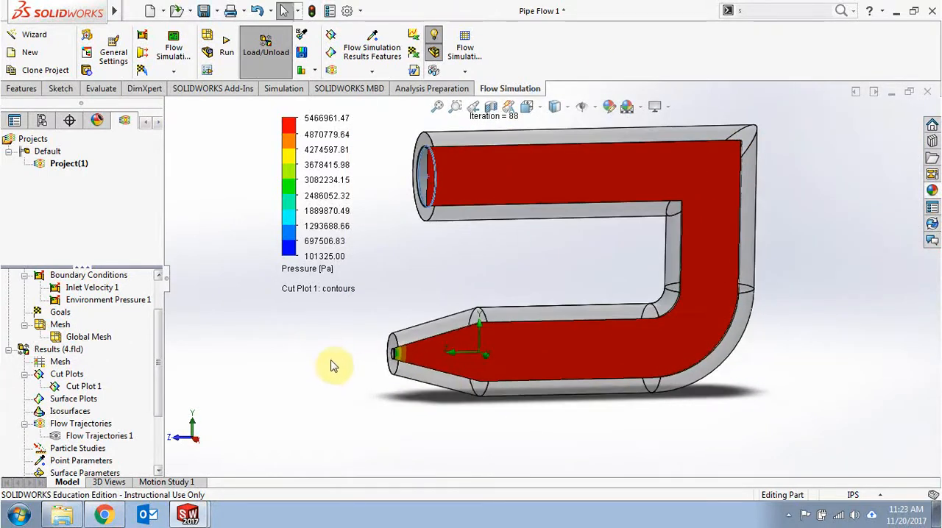
Step: Show the flow trajectories again over the pressure cut plot and inspect them near the nozzle outlet
right_click(84, 440)
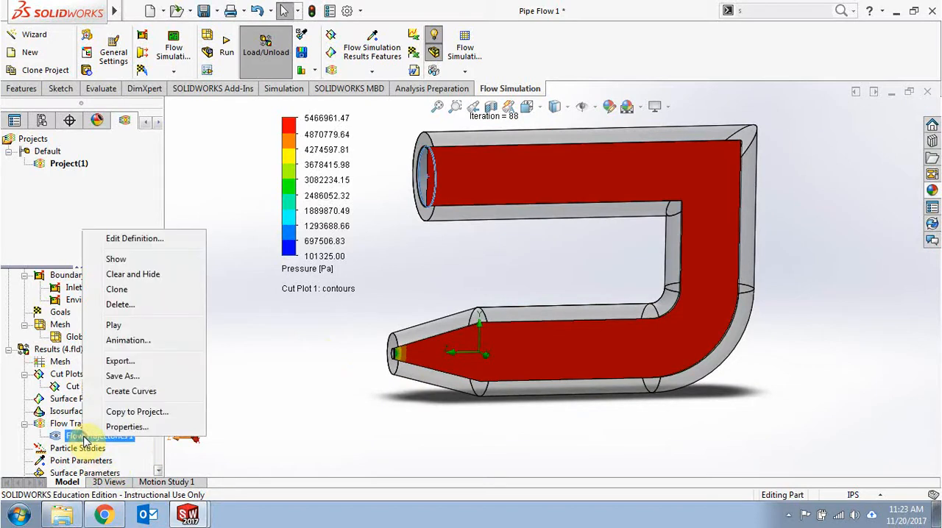
click(157, 261)
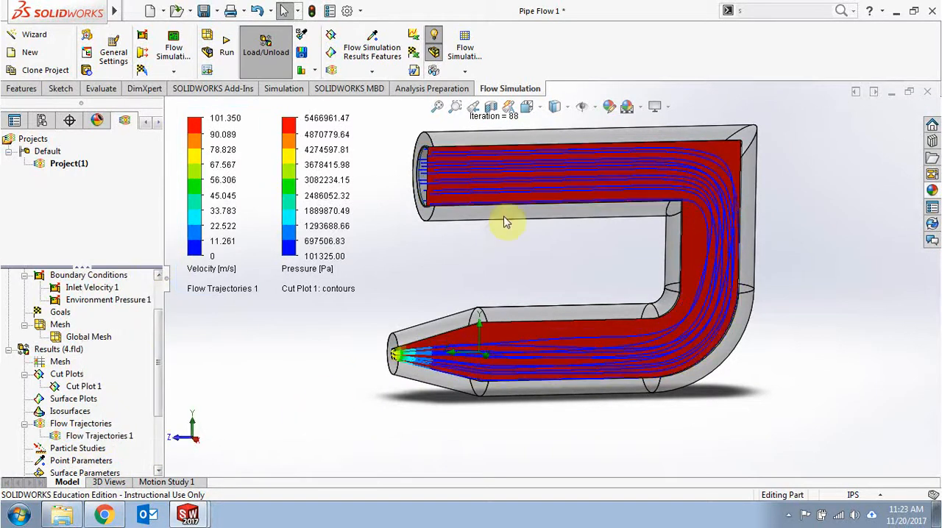
middle_drag(472, 289, 320, 293)
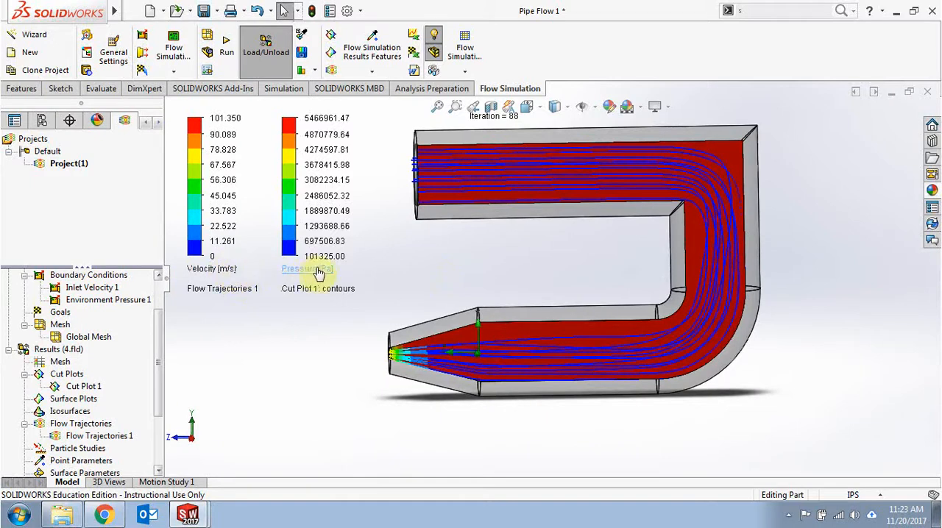
scroll(412, 362, down, 7)
middle_drag(468, 353, 426, 385)
scroll(467, 358, up, 5)
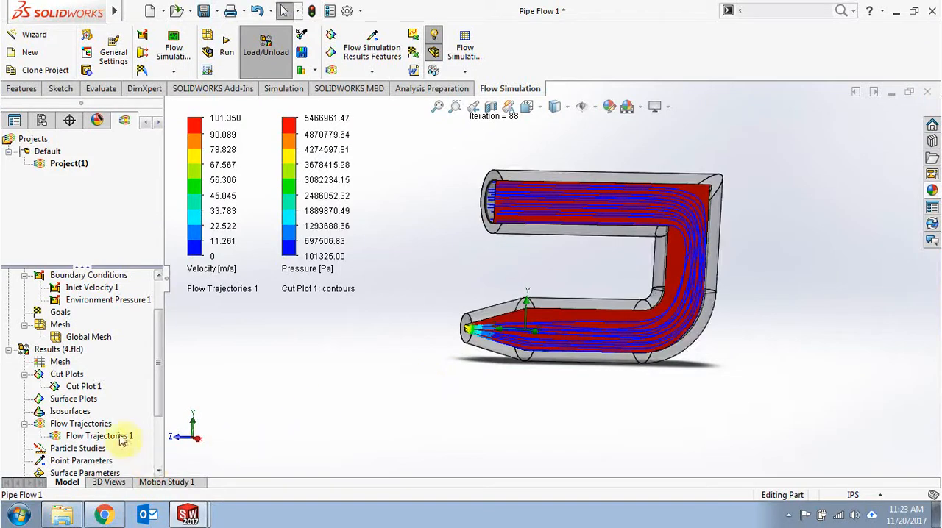
Step: Hide the pressure cut plot and play the flow trajectories' animation
right_click(85, 388)
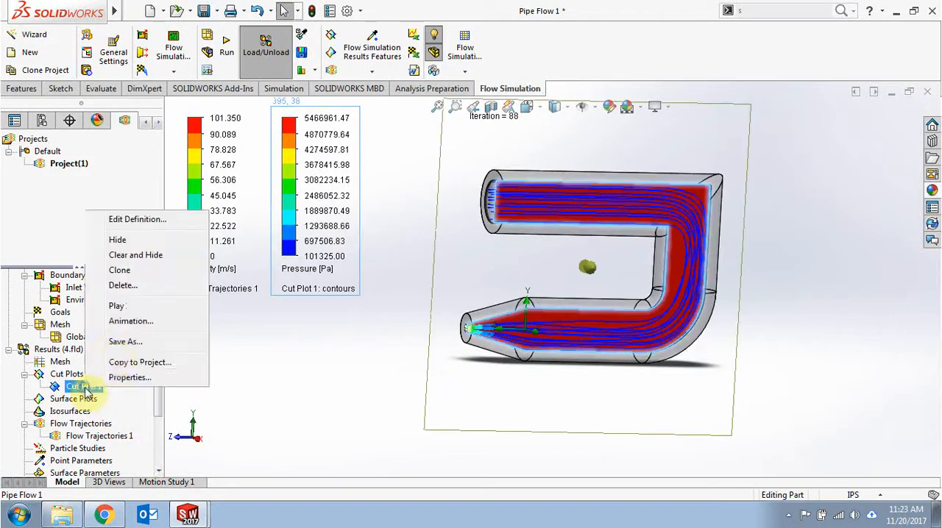
click(135, 243)
right_click(106, 437)
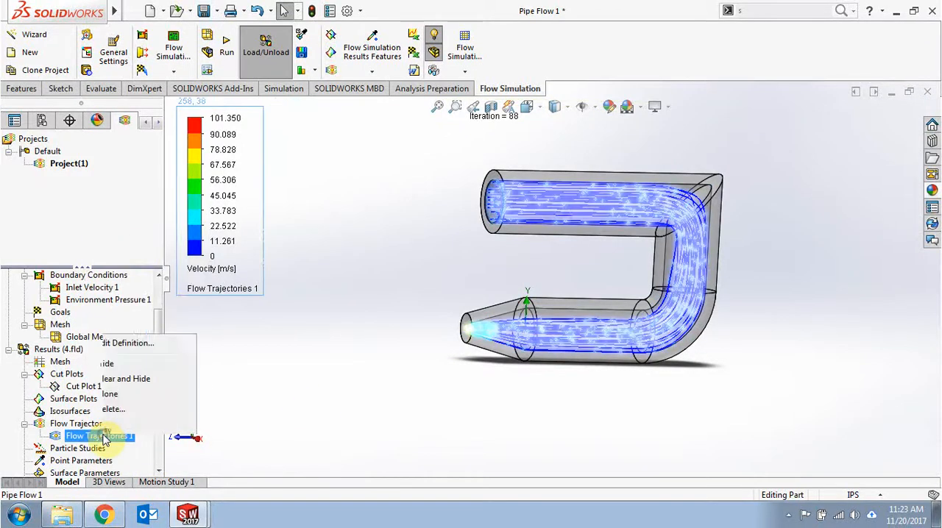
click(138, 321)
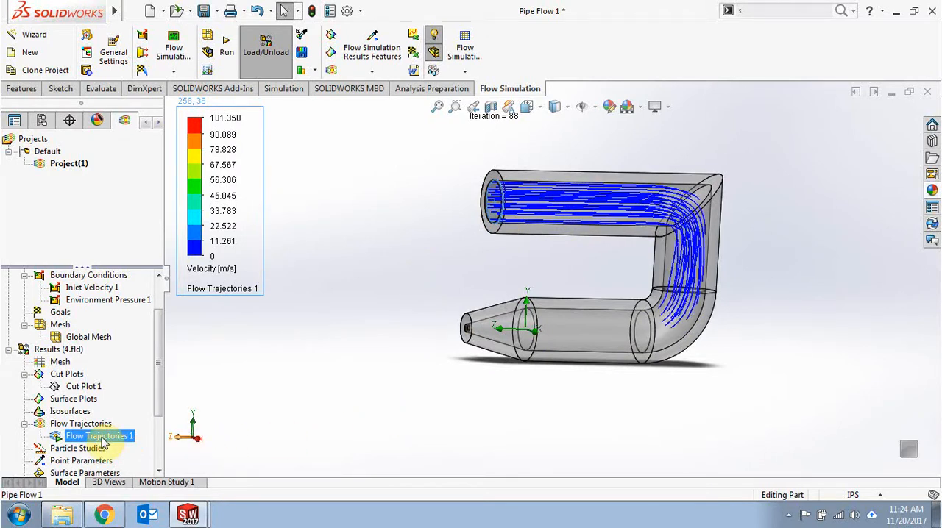
Step: Edit the flow trajectories' definition to use the dynamic appearance with Arrows, and accept it
right_click(104, 441)
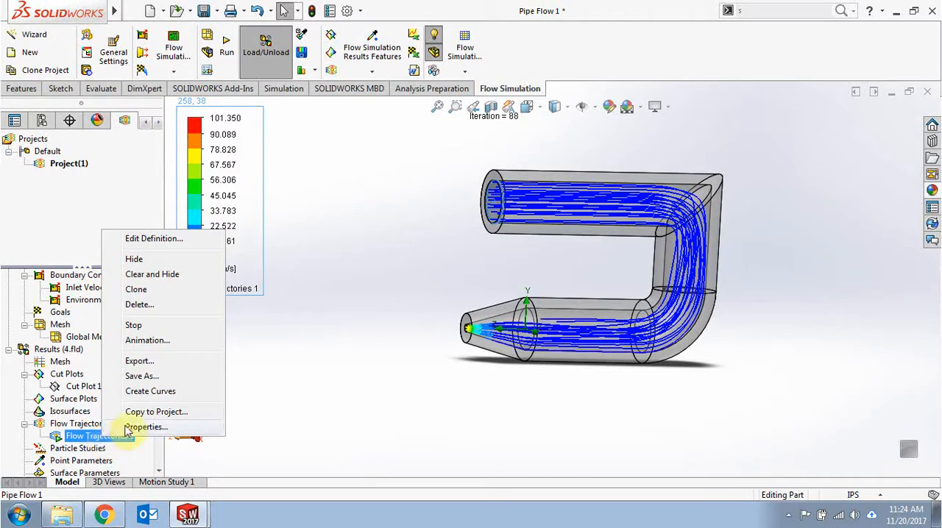
click(151, 239)
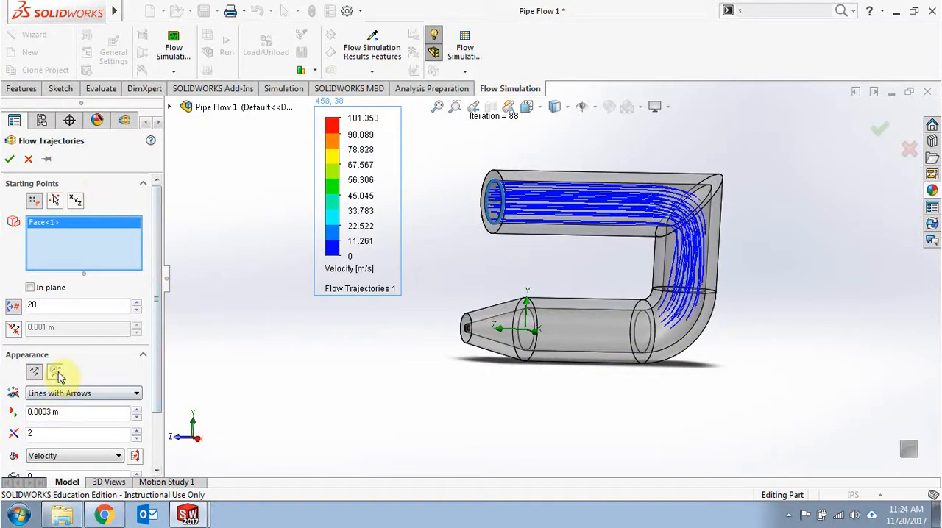
click(59, 375)
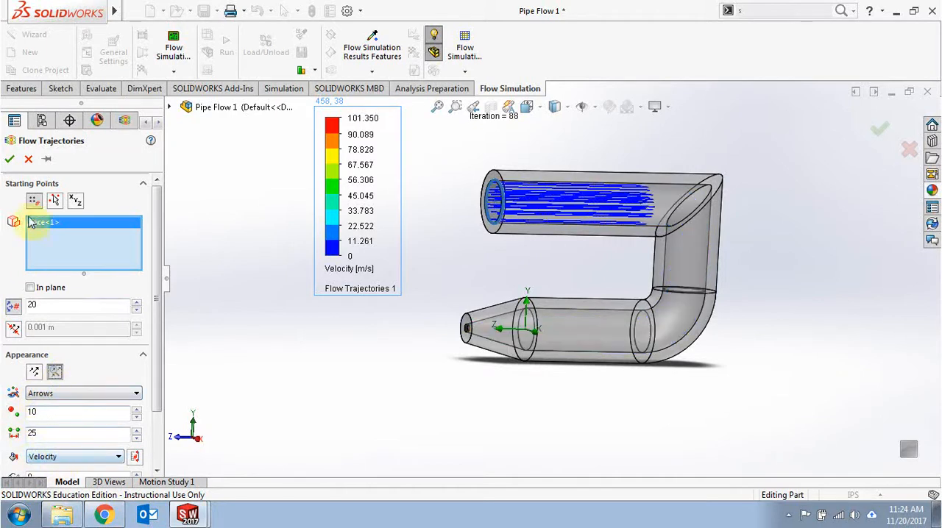
click(10, 160)
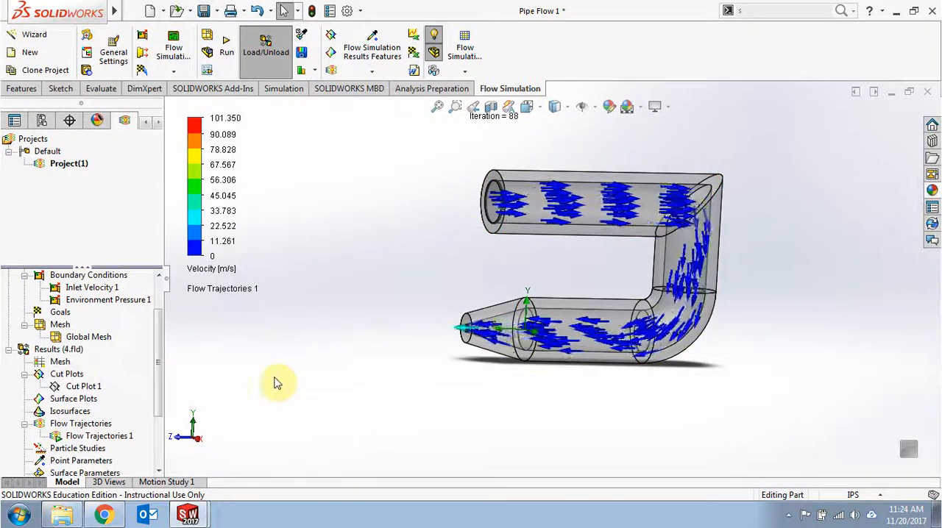
Step: Change the dynamic flow trajectories' appearance to Spheres and accept the definition
right_click(132, 435)
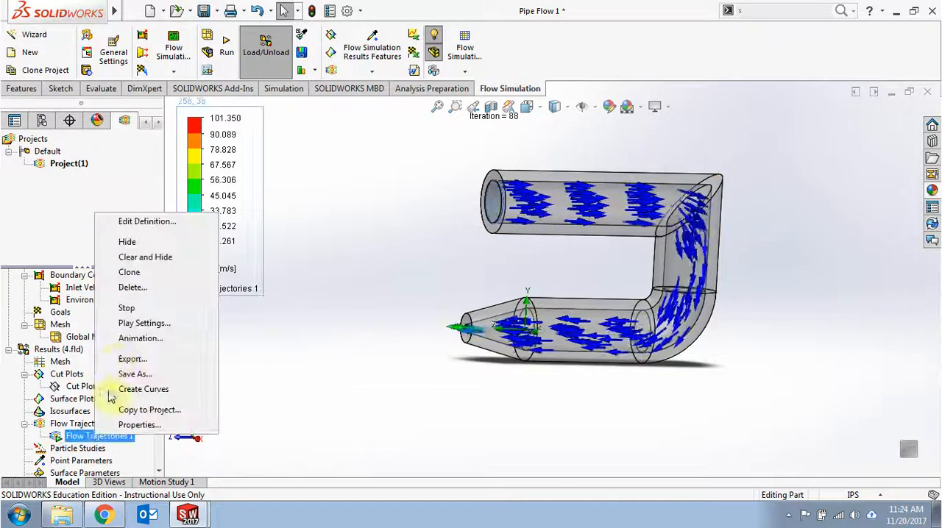
click(151, 223)
click(59, 394)
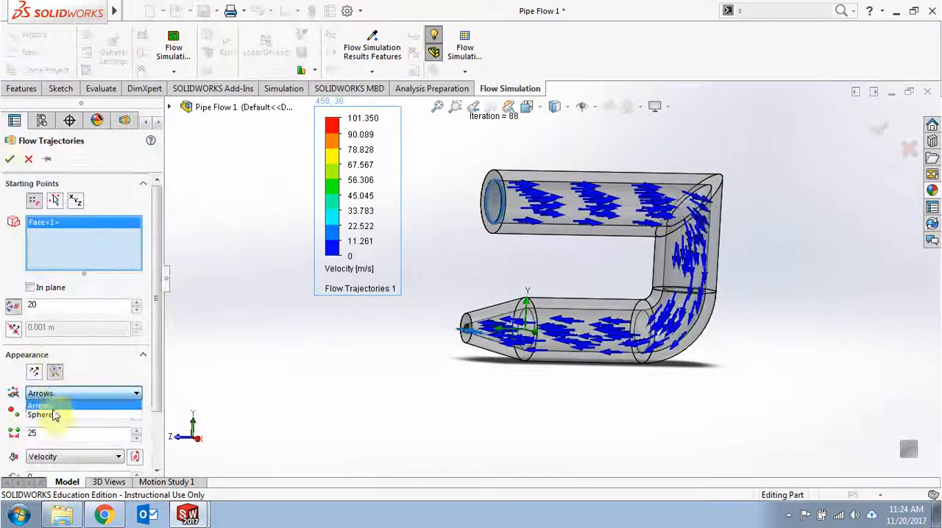
click(41, 415)
click(9, 159)
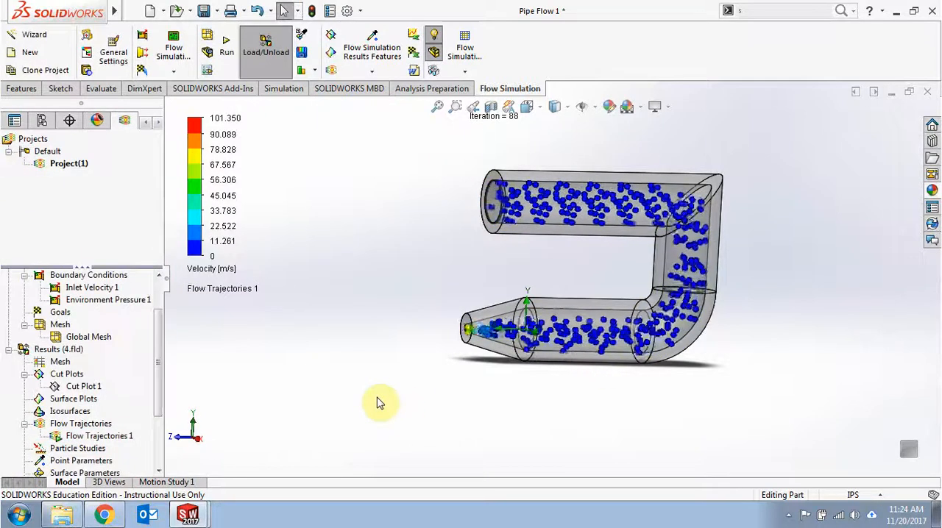
Step: Stop the flow trajectories' animation and hide the trajectories
right_click(95, 442)
click(143, 310)
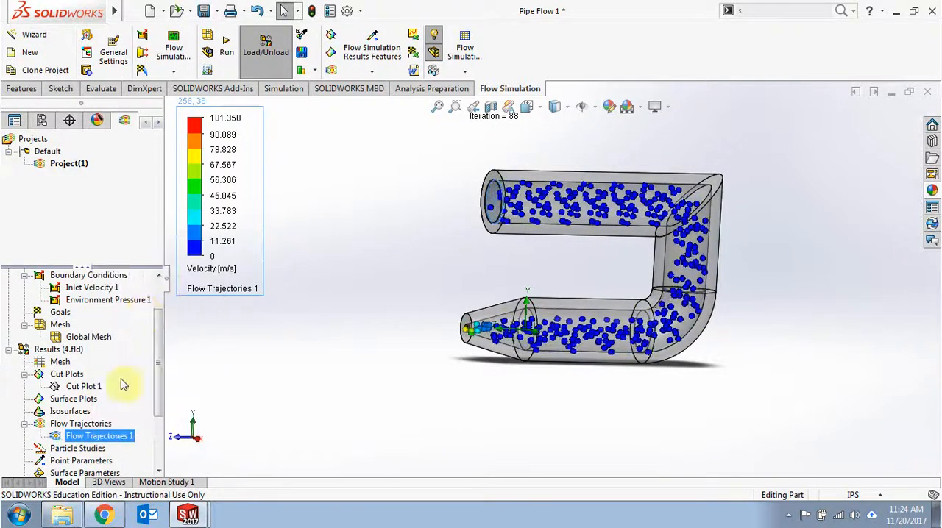
right_click(96, 436)
click(141, 256)
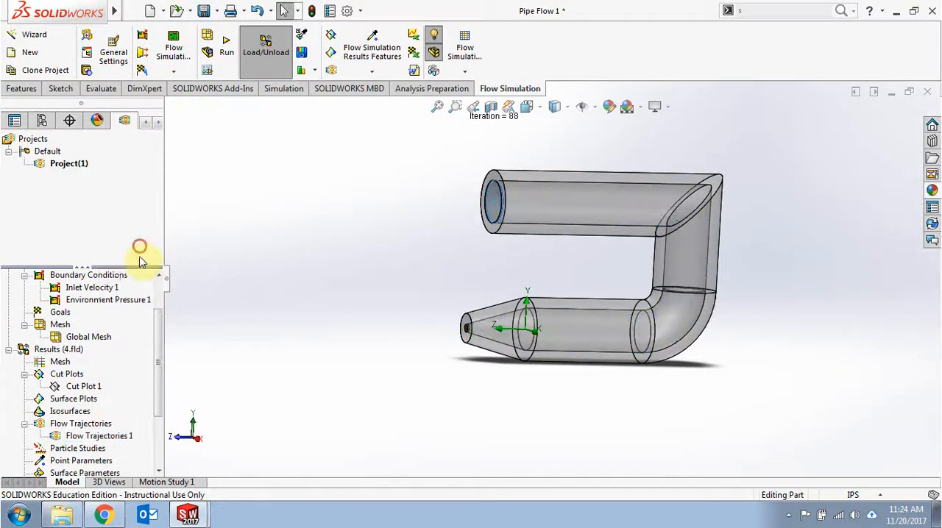
Step: Show the cut plot again and change its contour parameter to Velocity
right_click(77, 386)
click(143, 248)
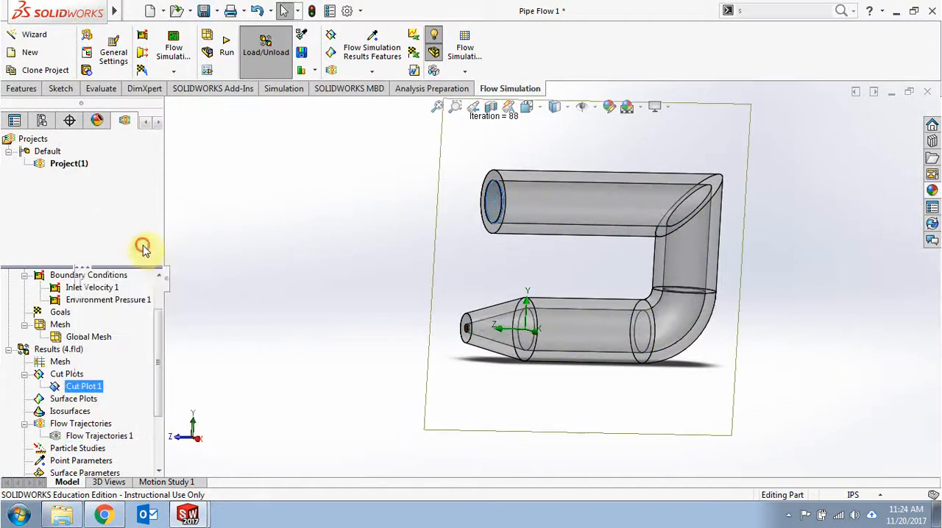
click(311, 271)
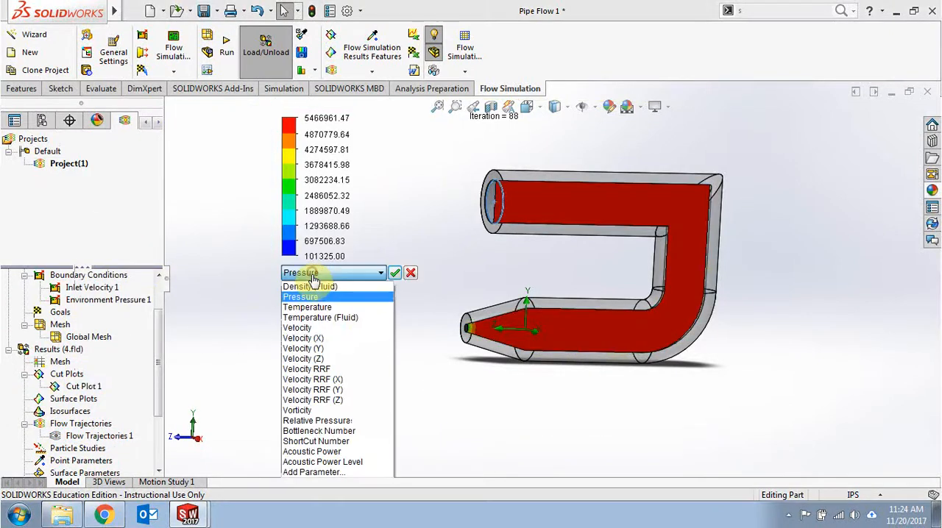
click(335, 328)
click(394, 273)
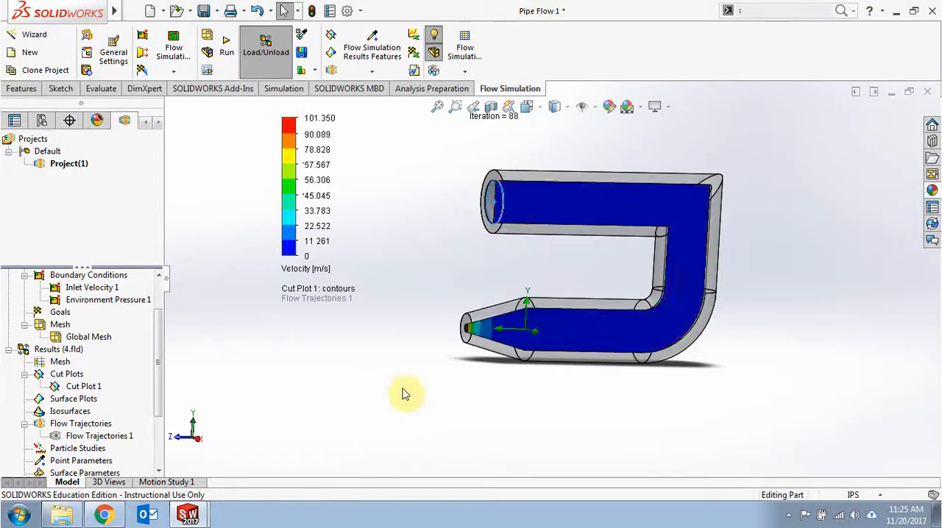
mouse_move(403, 395)
middle_down()
mouse_move(373, 370)
mouse_move(405, 361)
mouse_move(404, 390)
middle_up()
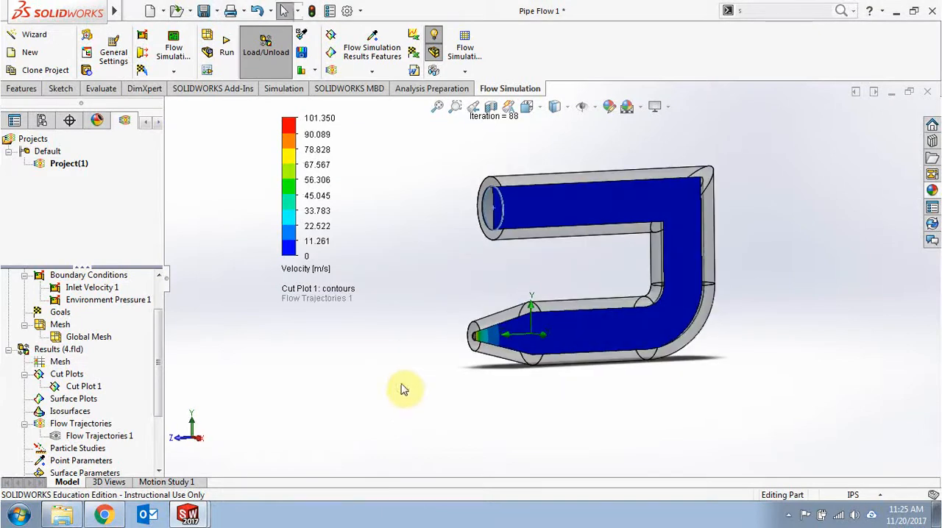
Step: Minimize the pipe part, switch to the Cyclone Flow 1 part and examine the flow trajectories through its body and both side pipes
click(889, 93)
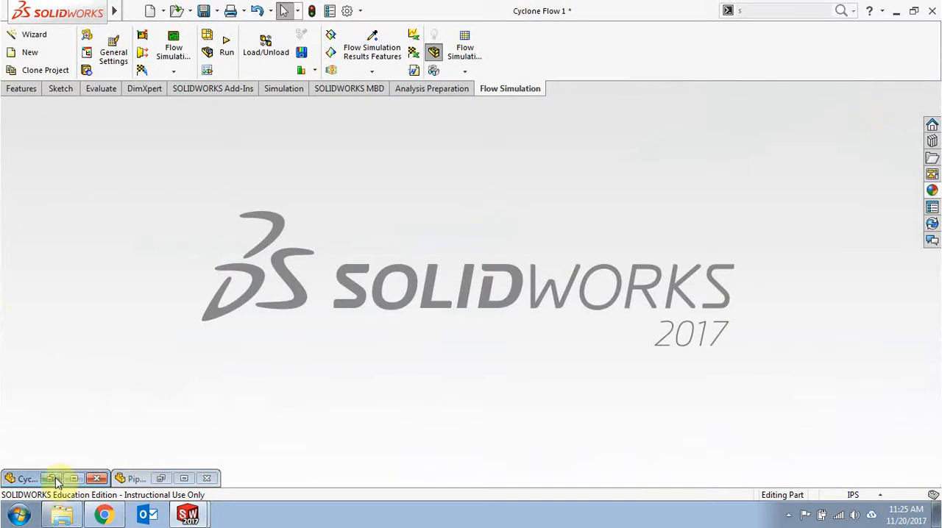
click(56, 480)
scroll(292, 277, down, 1)
scroll(295, 280, up, 2)
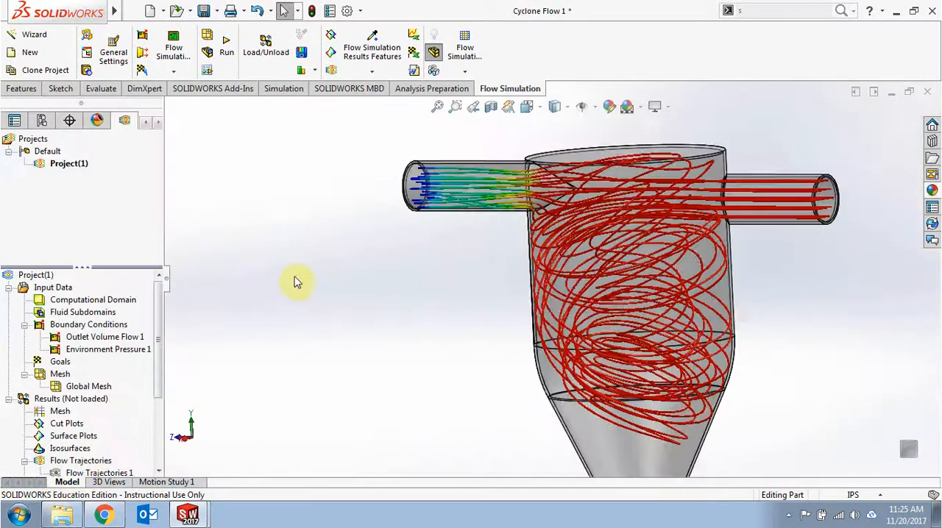
scroll(397, 321, up, 2)
middle_drag(397, 321, 353, 317)
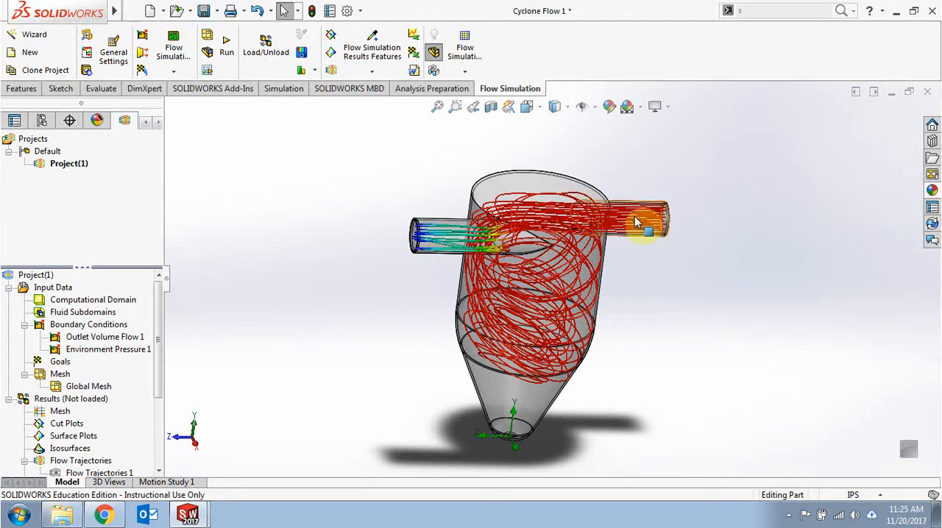
middle_drag(524, 335, 457, 308)
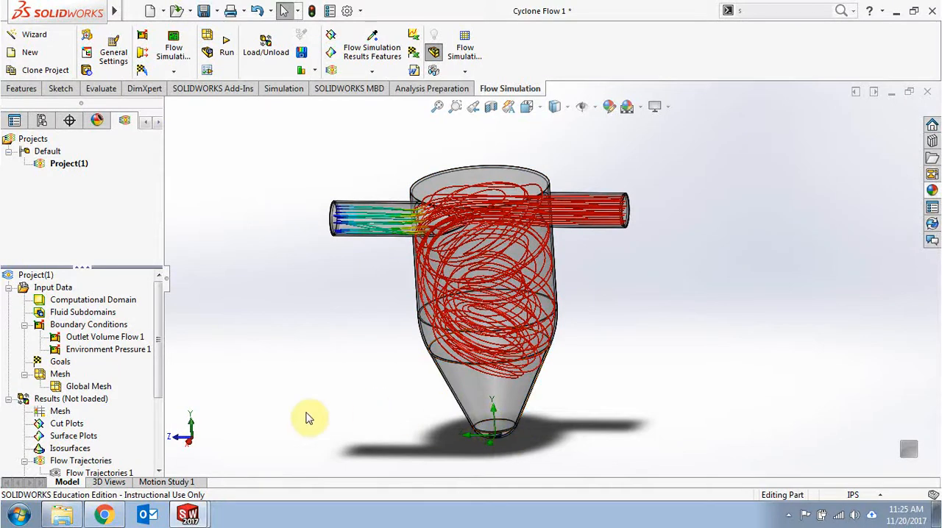
mouse_move(311, 409)
middle_down()
mouse_move(309, 395)
mouse_move(321, 393)
middle_up()
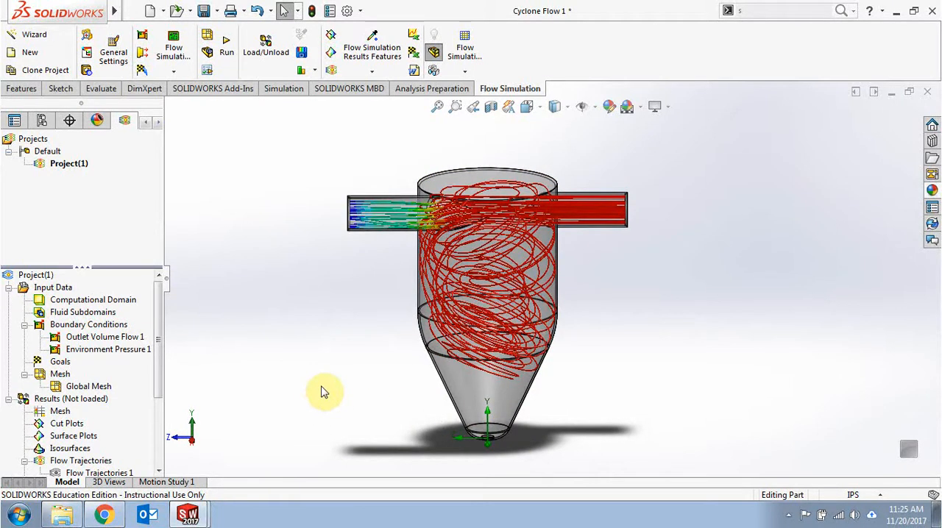
middle_drag(319, 390, 323, 364)
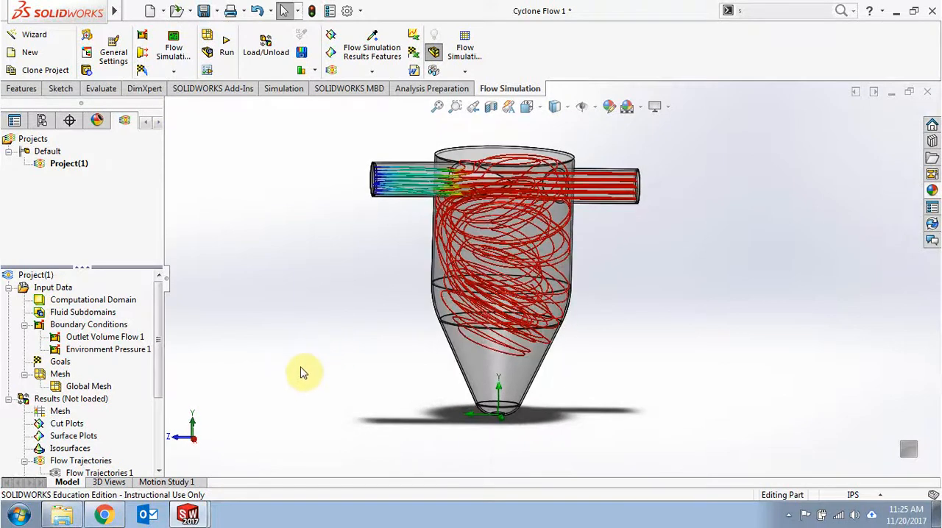